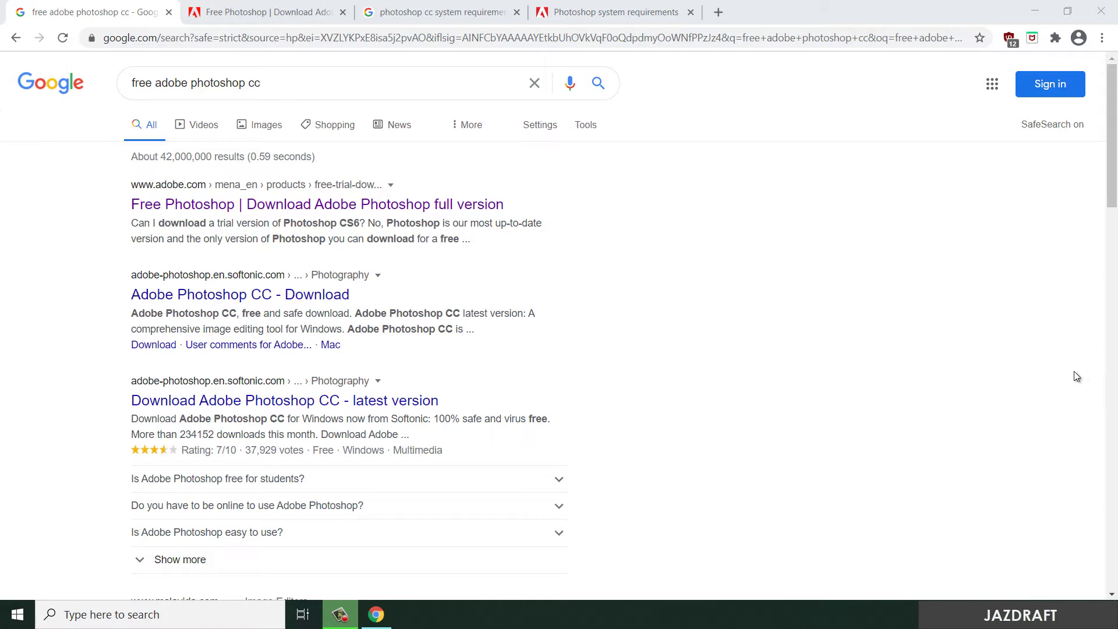
- Review Photoshop's Windows requirements in Help Center, then return to the Google results tab
left_click(623, 11)
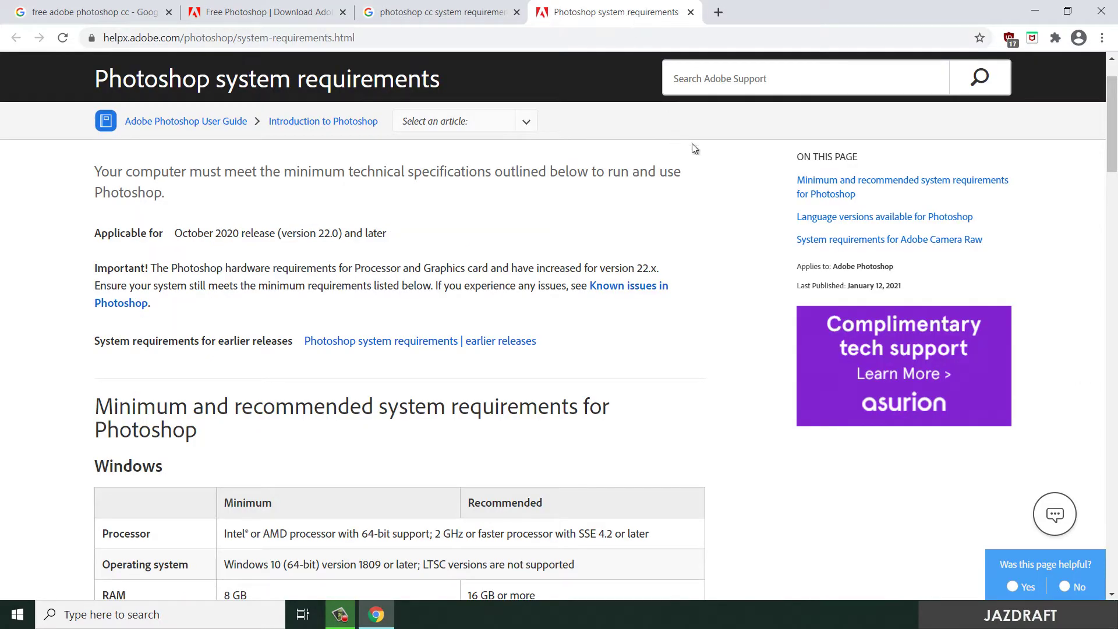
scroll(748, 244, "down", 3)
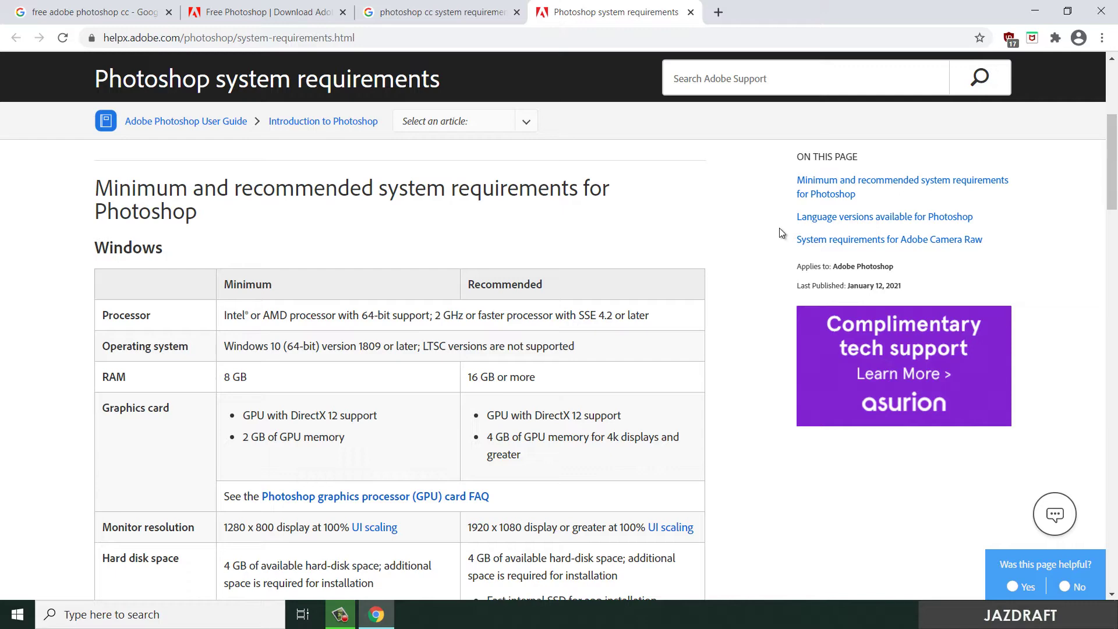
left_click(432, 12)
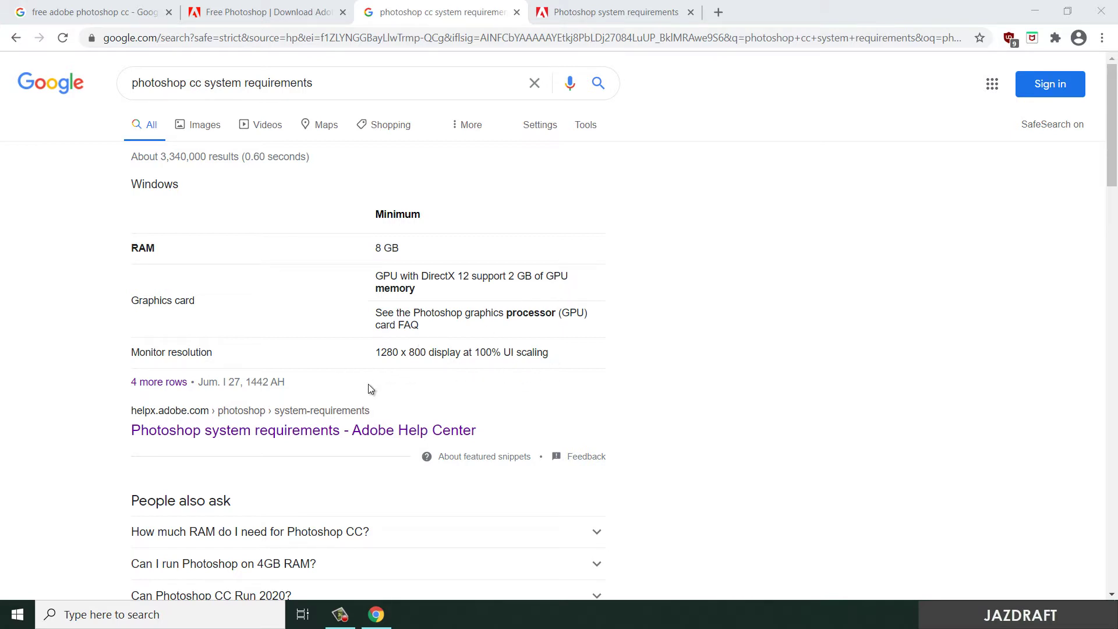
right_click(253, 434)
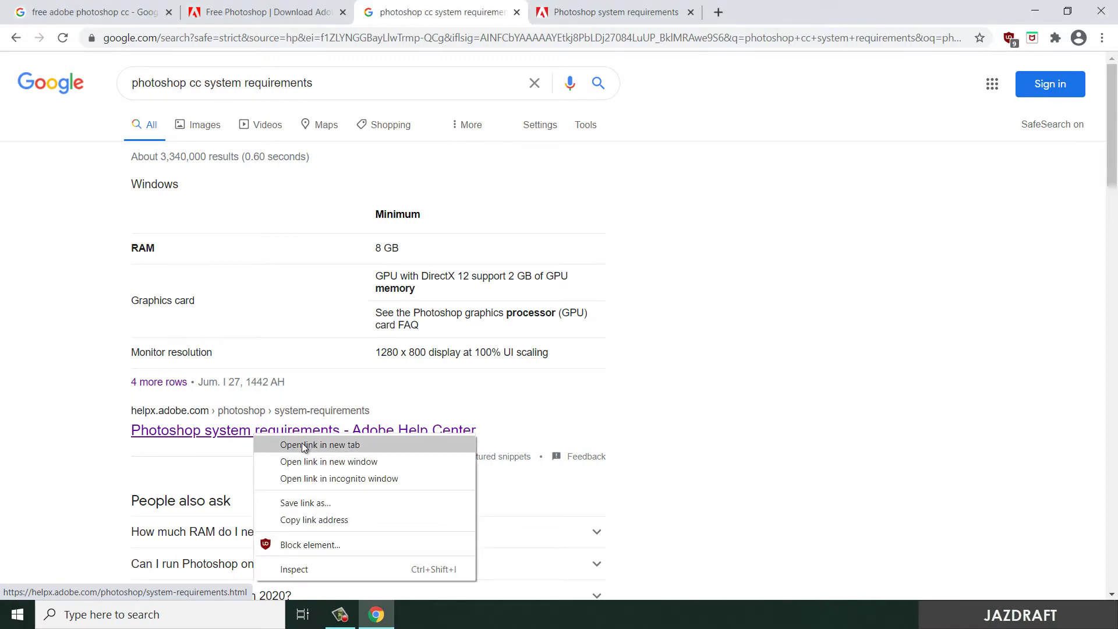
key("Escape")
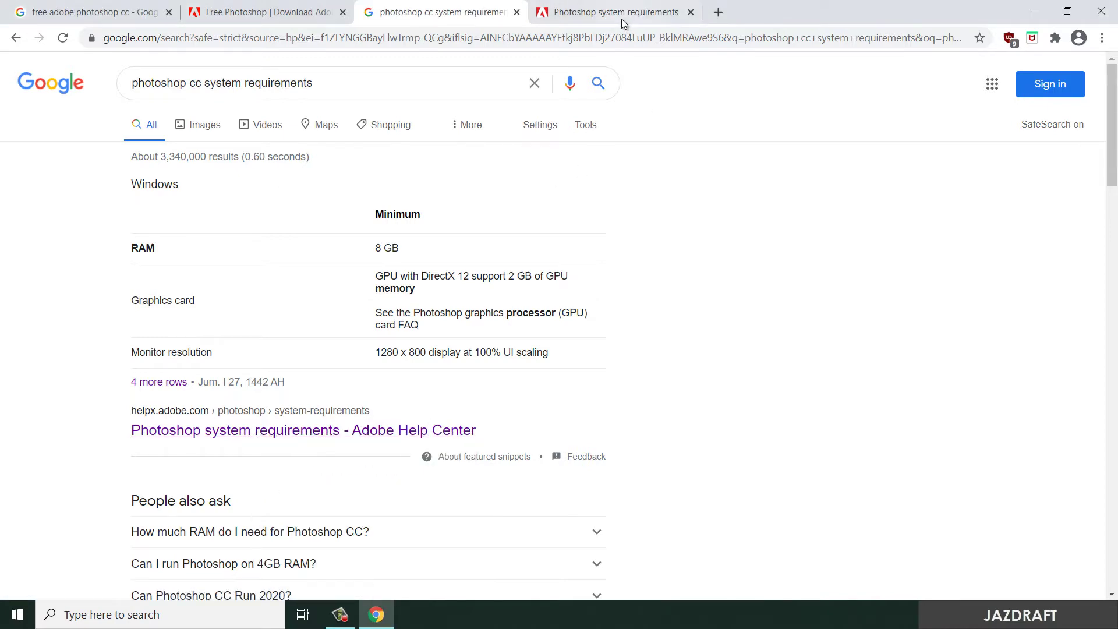
- Reopen the requirements page and highlight the Windows and macOS requirement tables
left_click(622, 18)
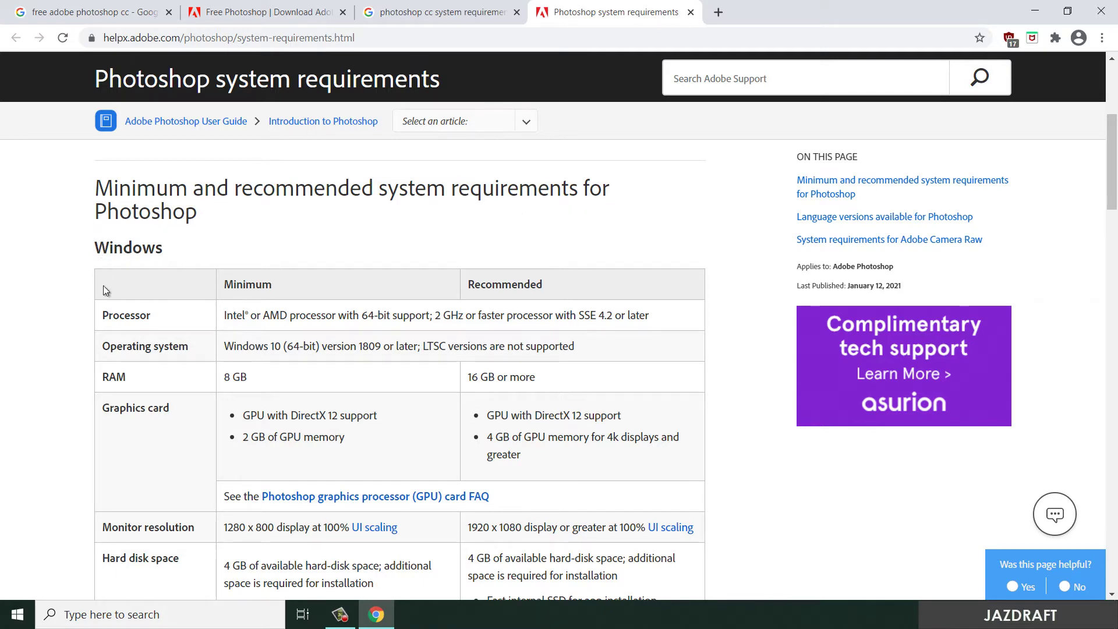
left_click_drag(135, 270, 736, 508)
scroll(725, 512, "down", 1)
left_click(715, 486)
scroll(238, 408, "down", 5)
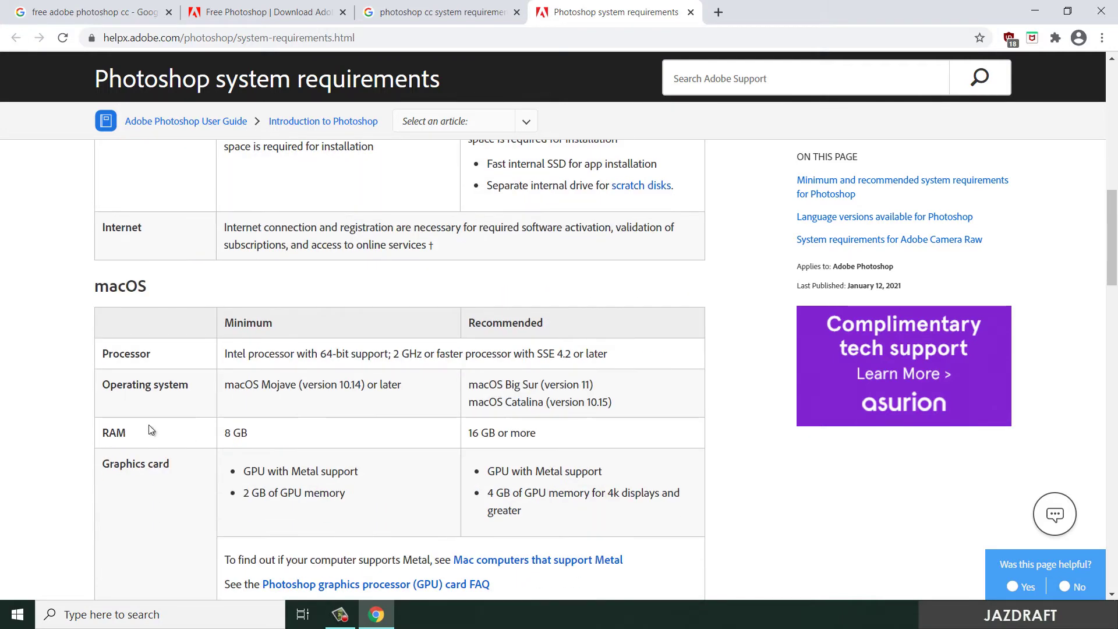
left_click_drag(196, 320, 674, 512)
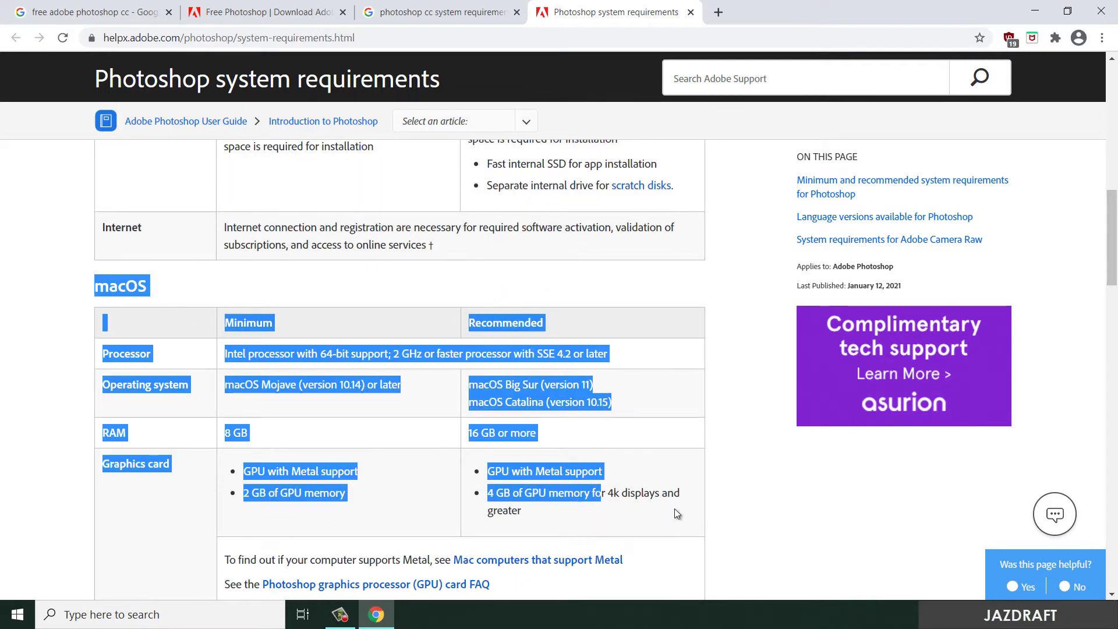
left_click(773, 465)
scroll(751, 499, "down", 2)
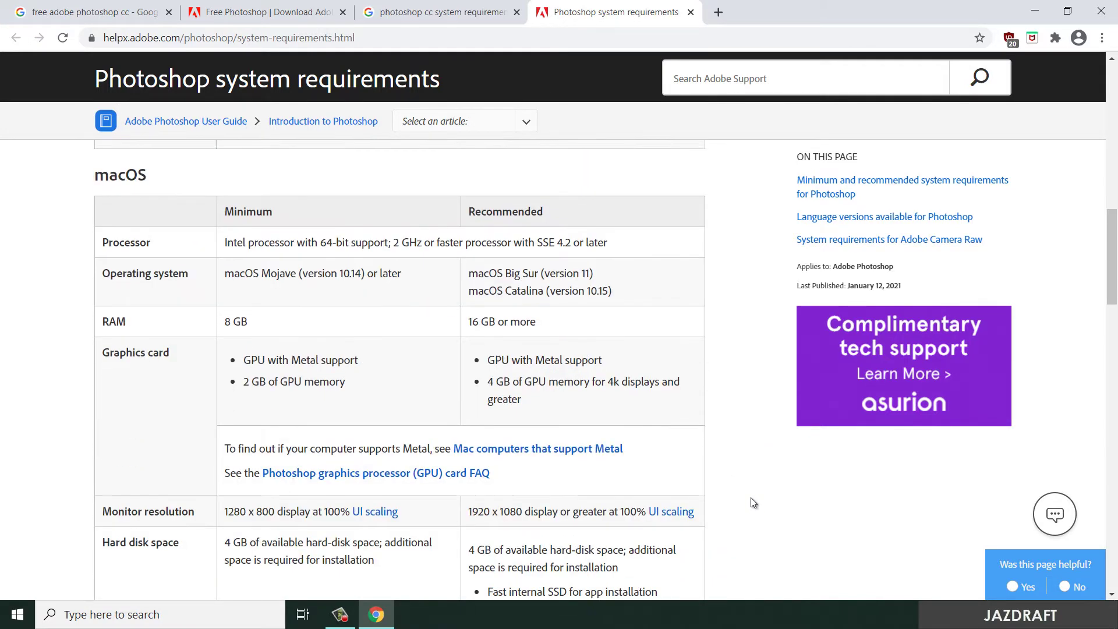
scroll(762, 493, "up", 3)
scroll(762, 492, "up", 3)
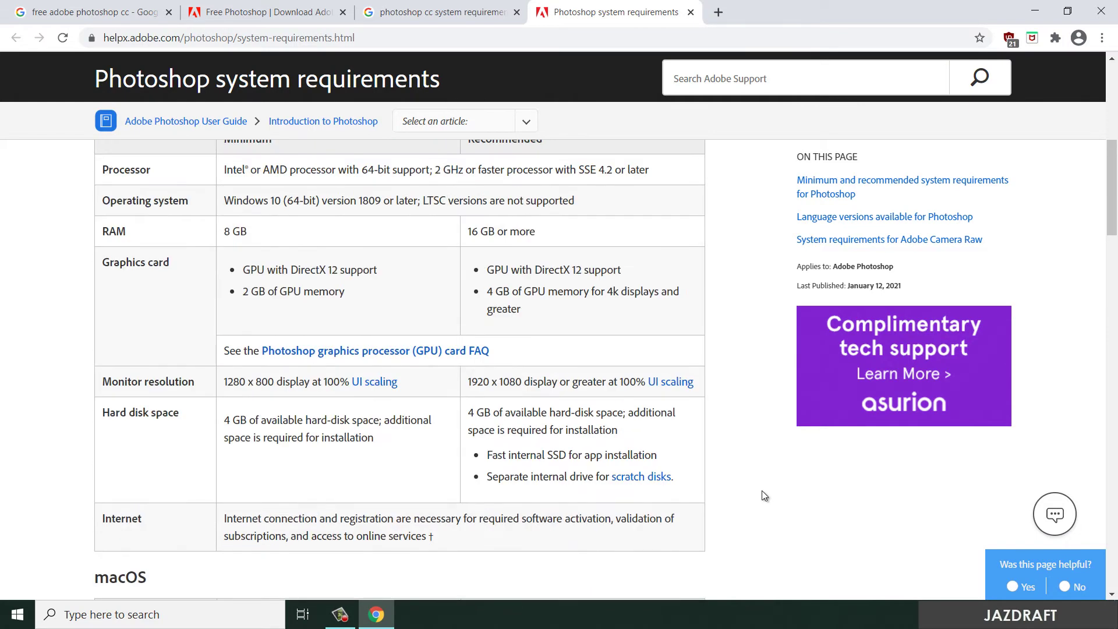
scroll(752, 455, "up", 1)
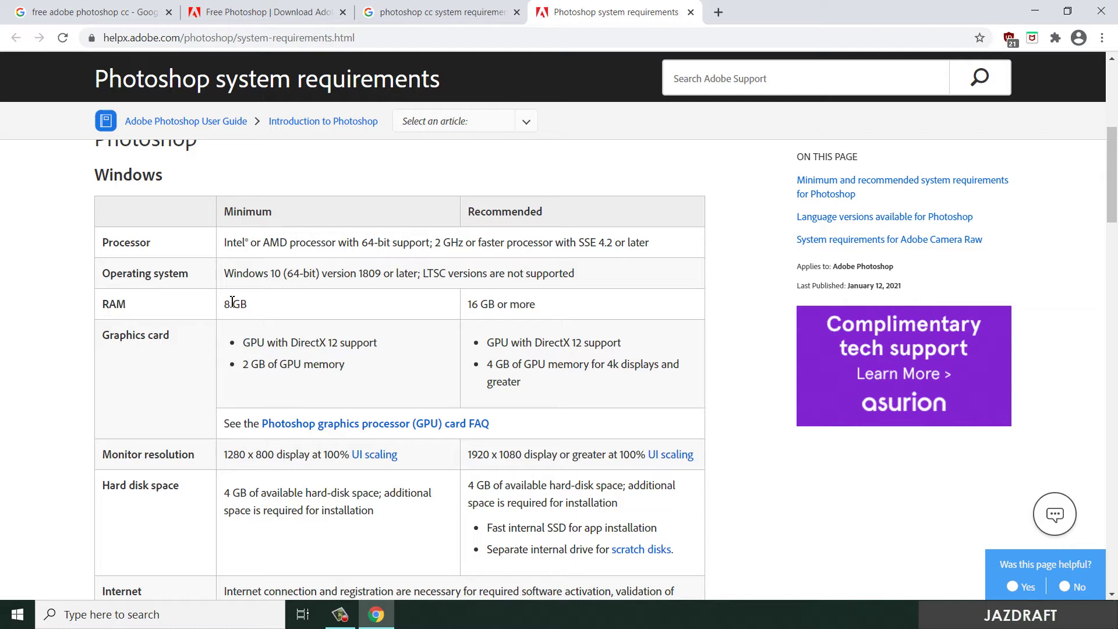
- Highlight the 8 GB minimum and 16 GB recommended RAM, 2 GHz and 64-bit processor specs
left_click_drag(225, 304, 250, 304)
left_click_drag(470, 304, 534, 307)
left_click(548, 307)
left_click(307, 305)
left_click_drag(437, 241, 512, 242)
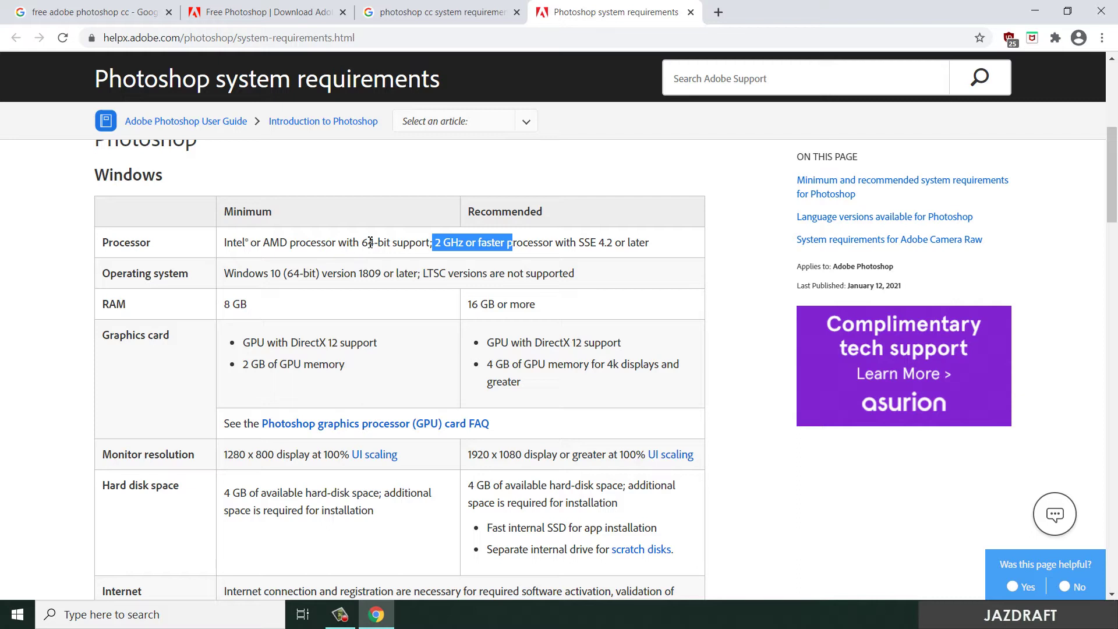
left_click_drag(374, 242, 386, 242)
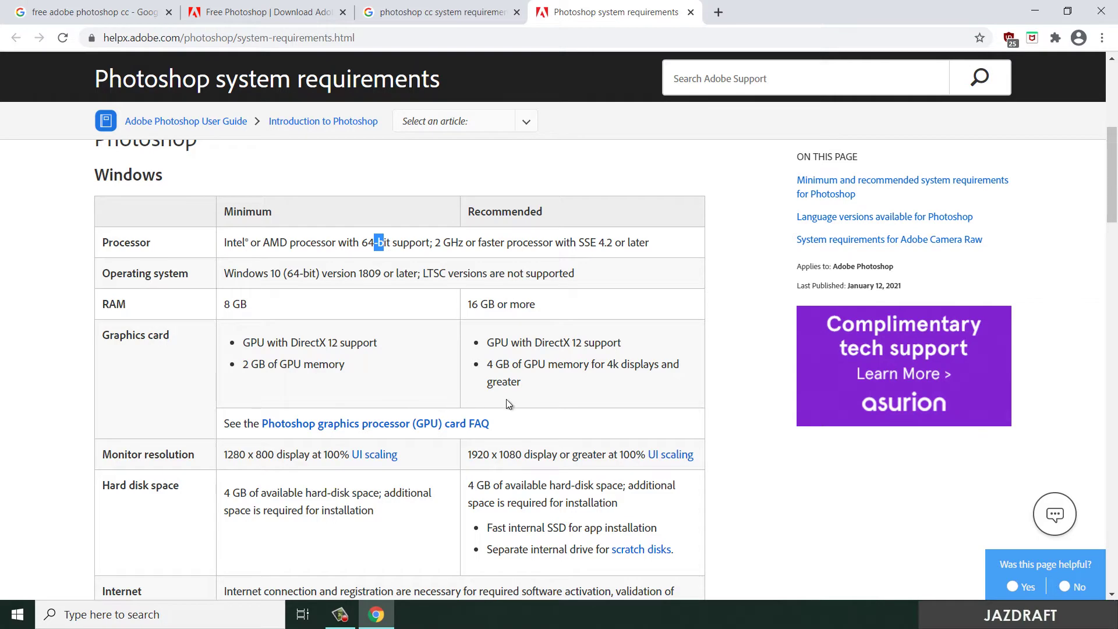
scroll(505, 399, "down", 1)
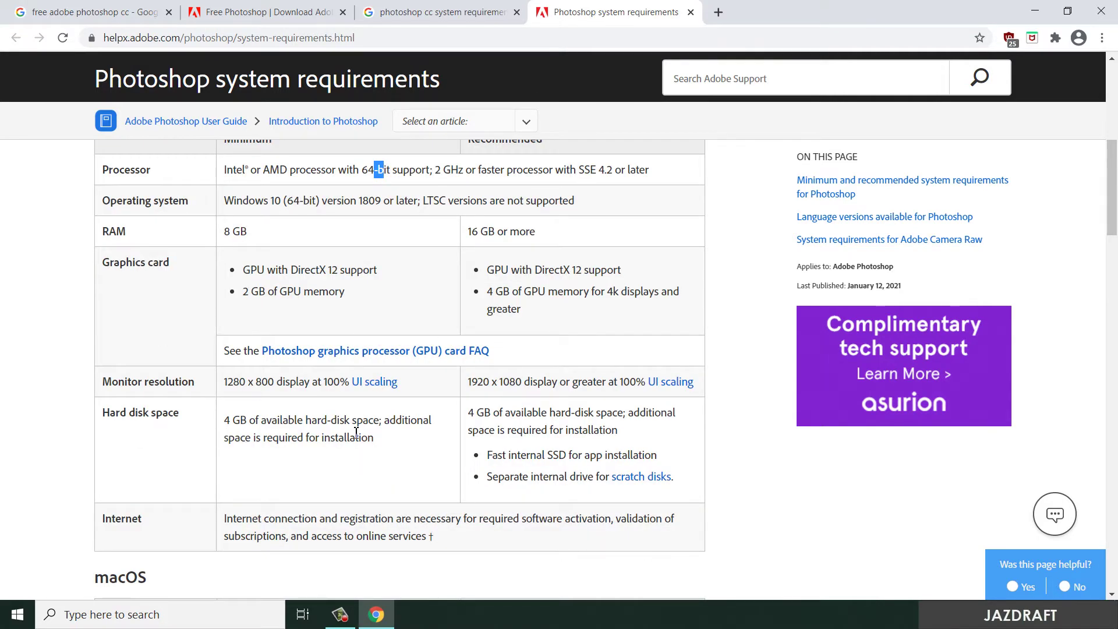
scroll(256, 477, "down", 3)
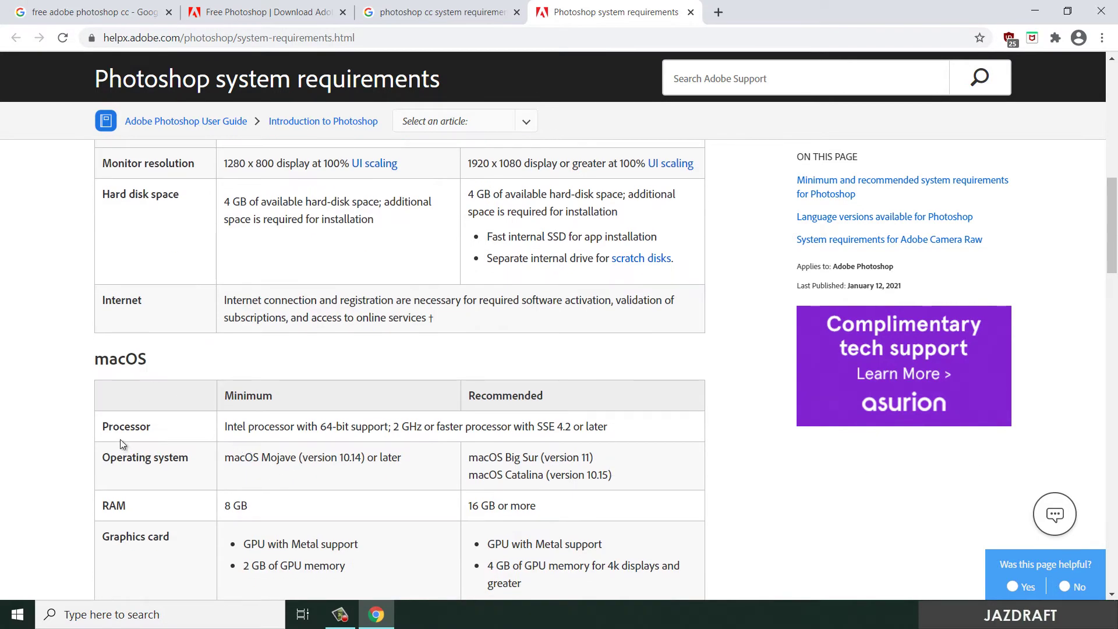
scroll(242, 463, "down", 2)
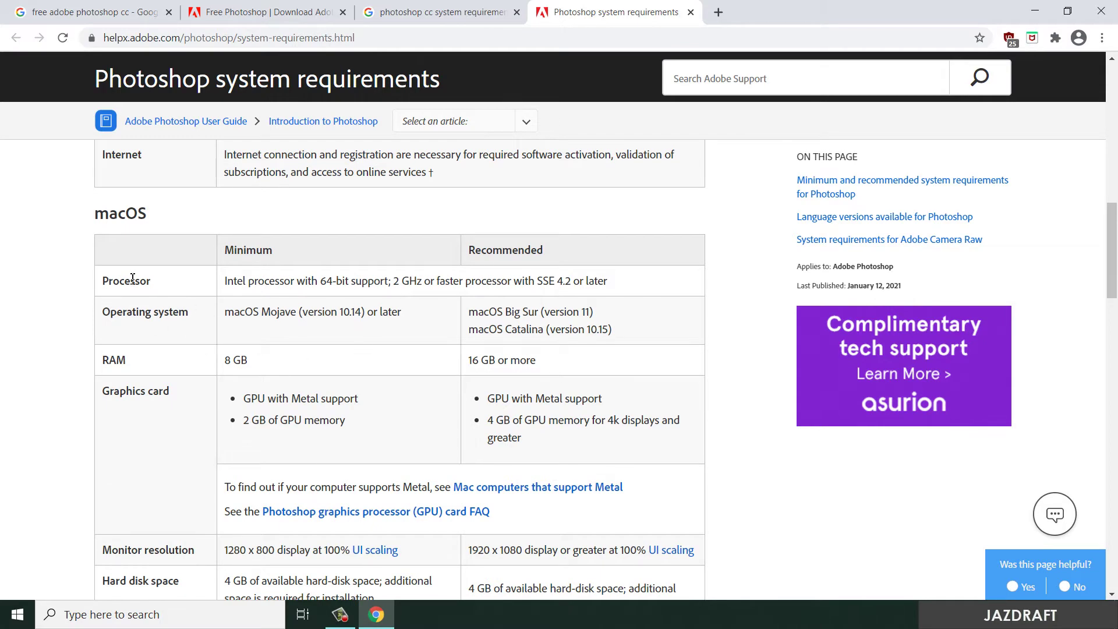
scroll(321, 366, "down", 2)
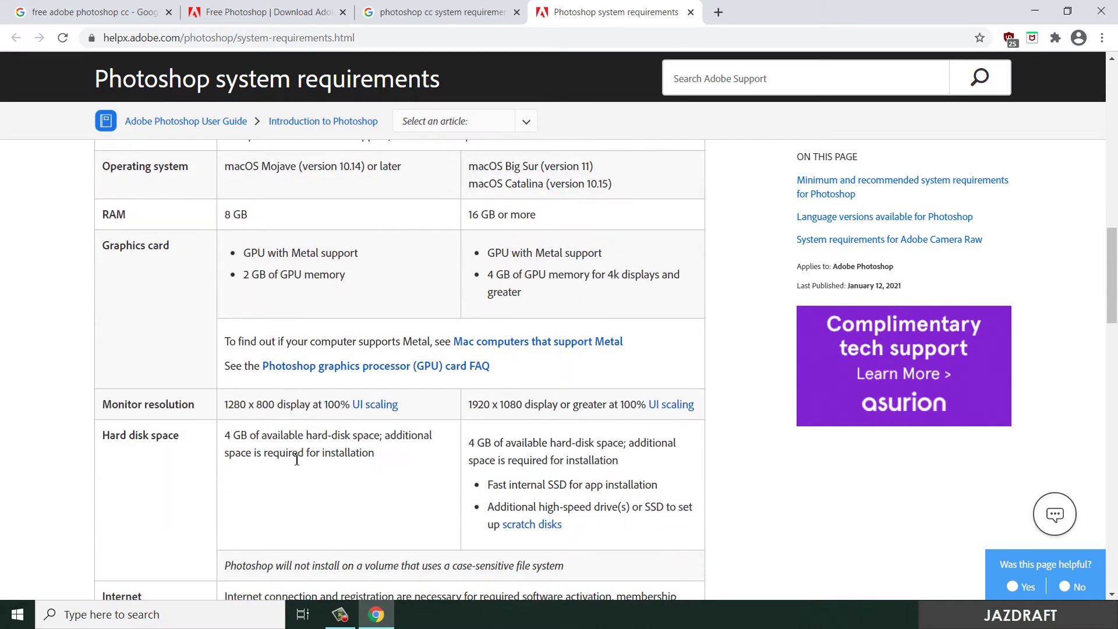
scroll(305, 479, "down", 2)
scroll(411, 488, "up", 3)
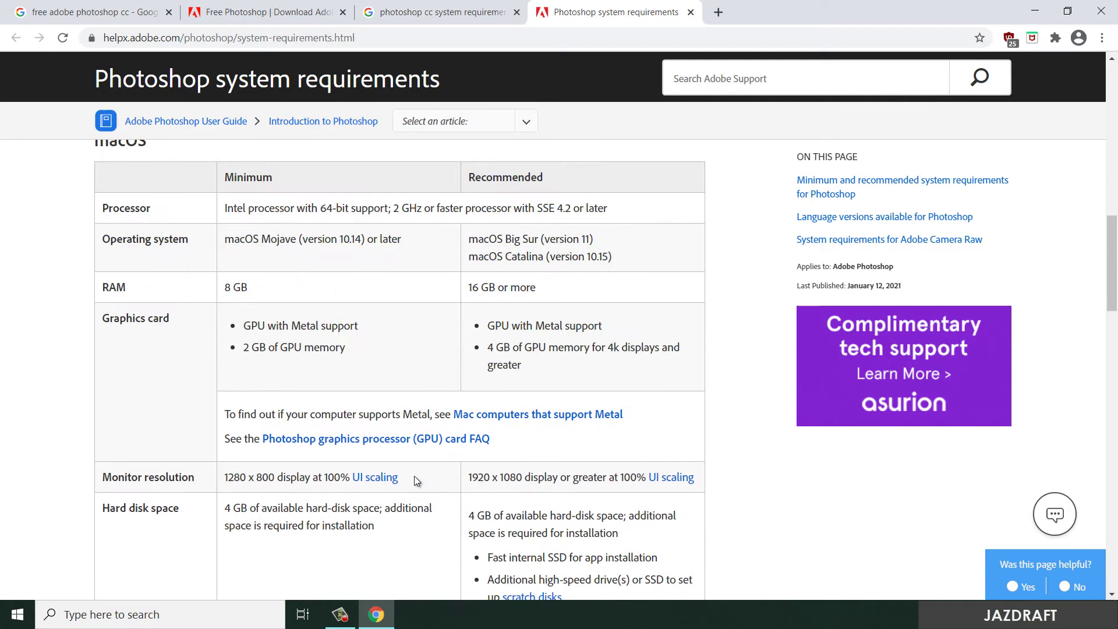
scroll(403, 408, "up", 1)
scroll(751, 385, "up", 6)
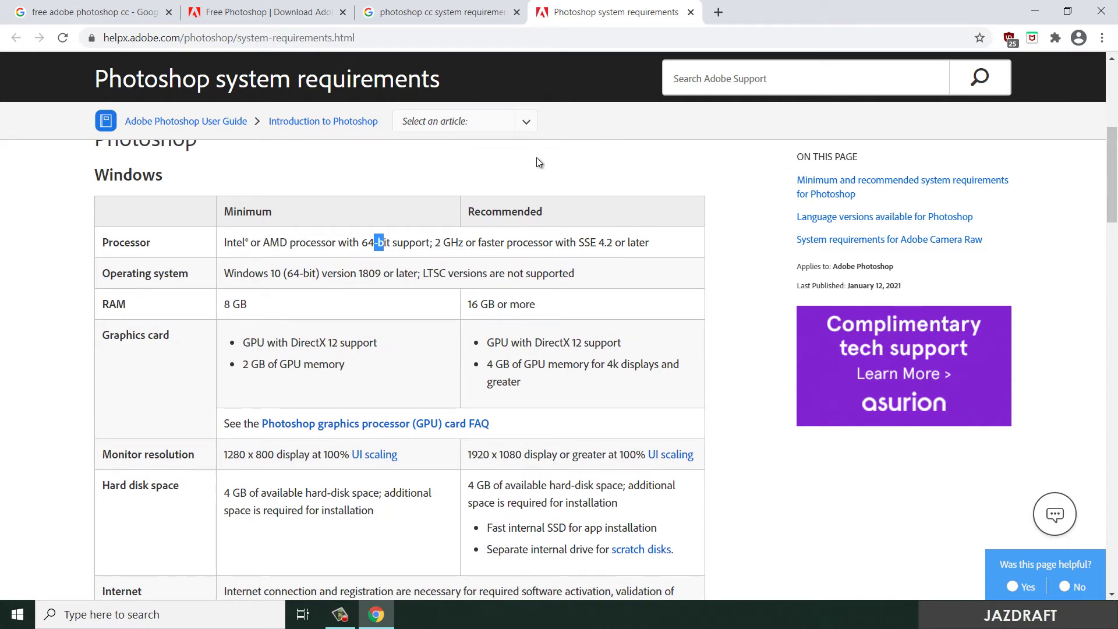
left_click(268, 208)
scroll(316, 387, "up", 3)
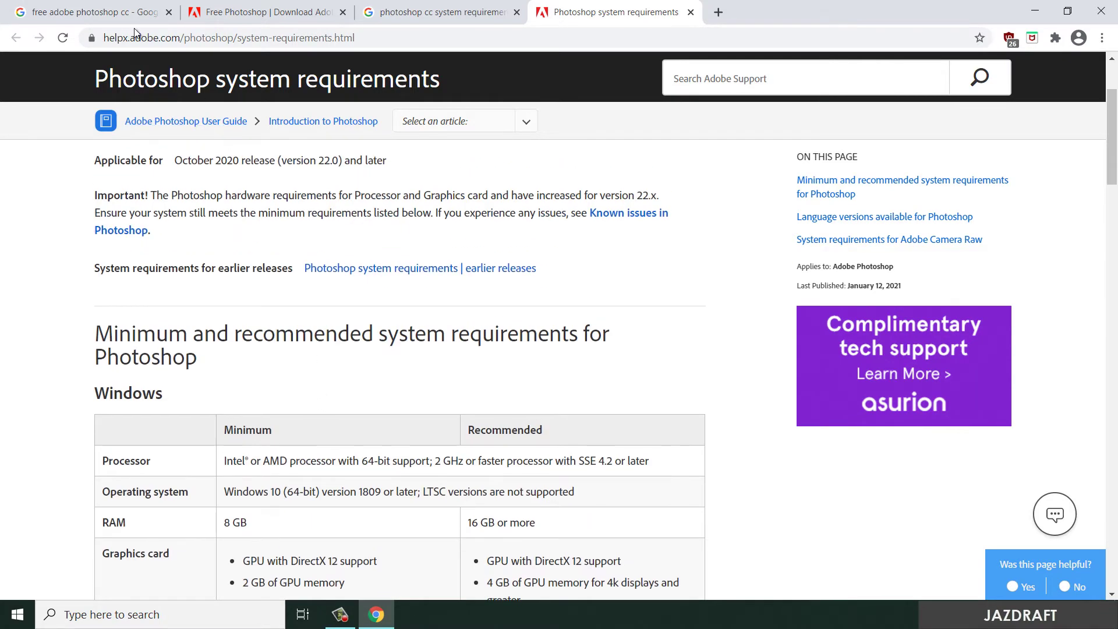
- Switch from the Google results to the Adobe Photoshop free trial page
left_click(125, 13)
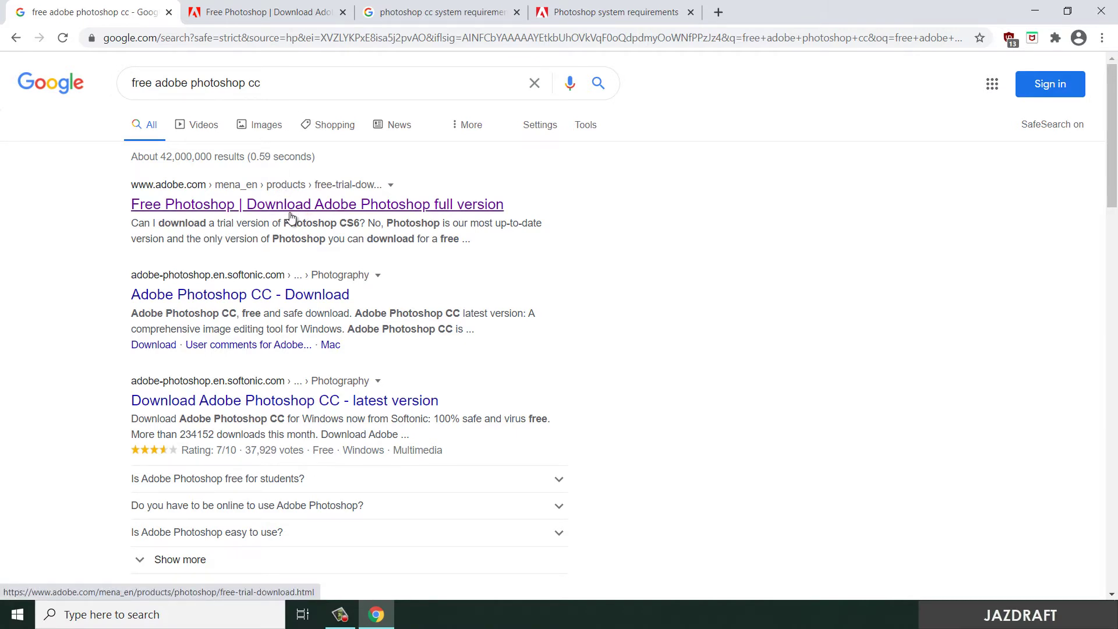
key("ctrl+Tab")
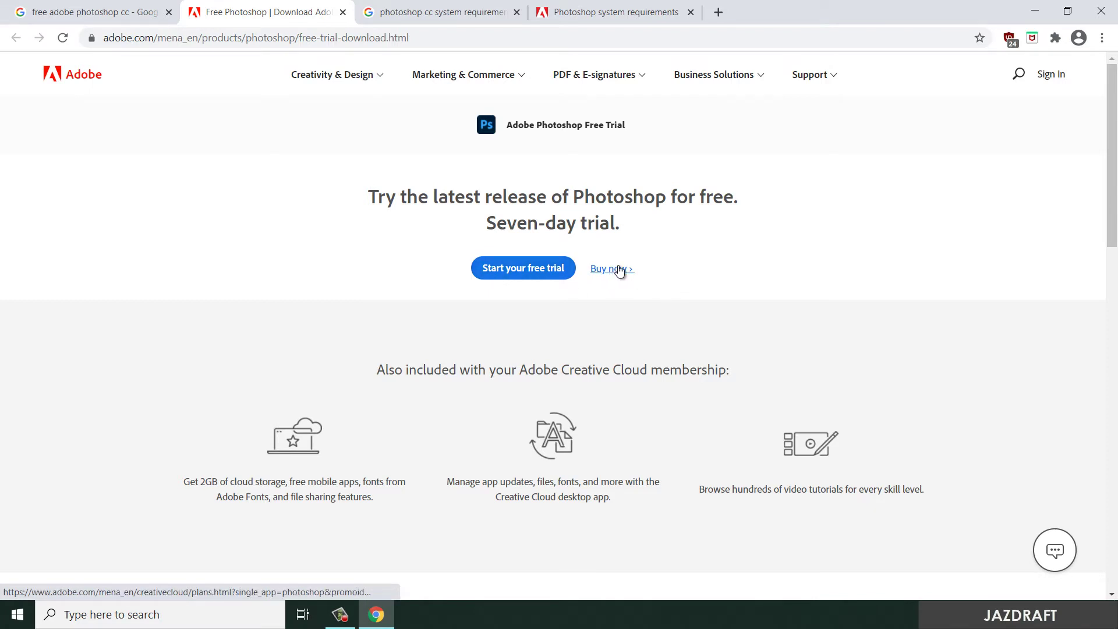
- Start the free trial to download Photoshop_Set-Up.exe and show it in its folder
left_click(509, 274)
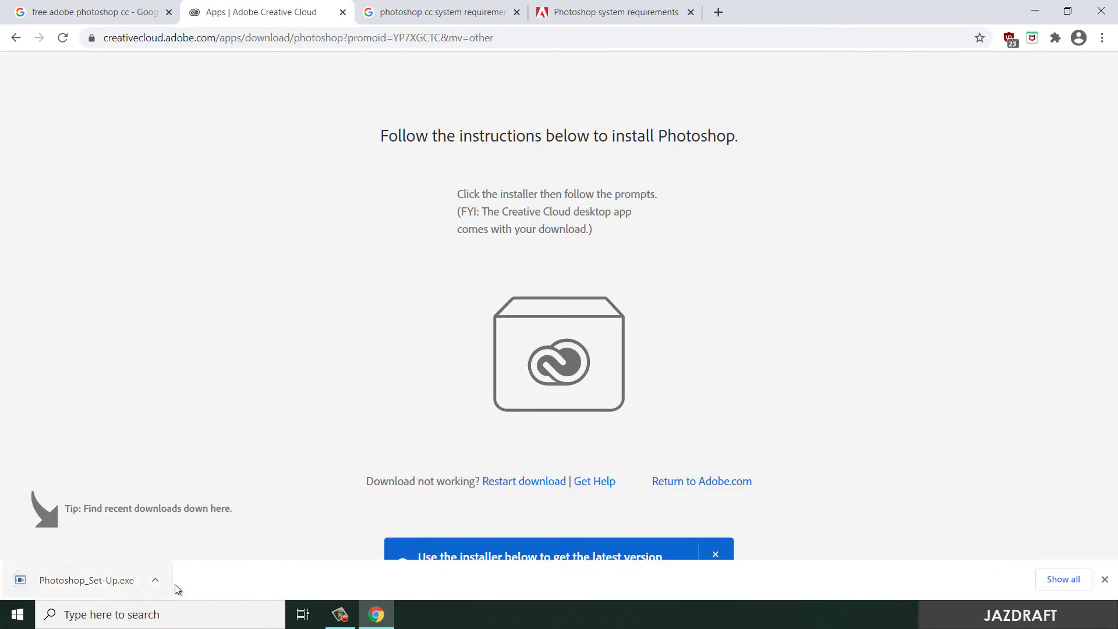
left_click(156, 581)
left_click(156, 581)
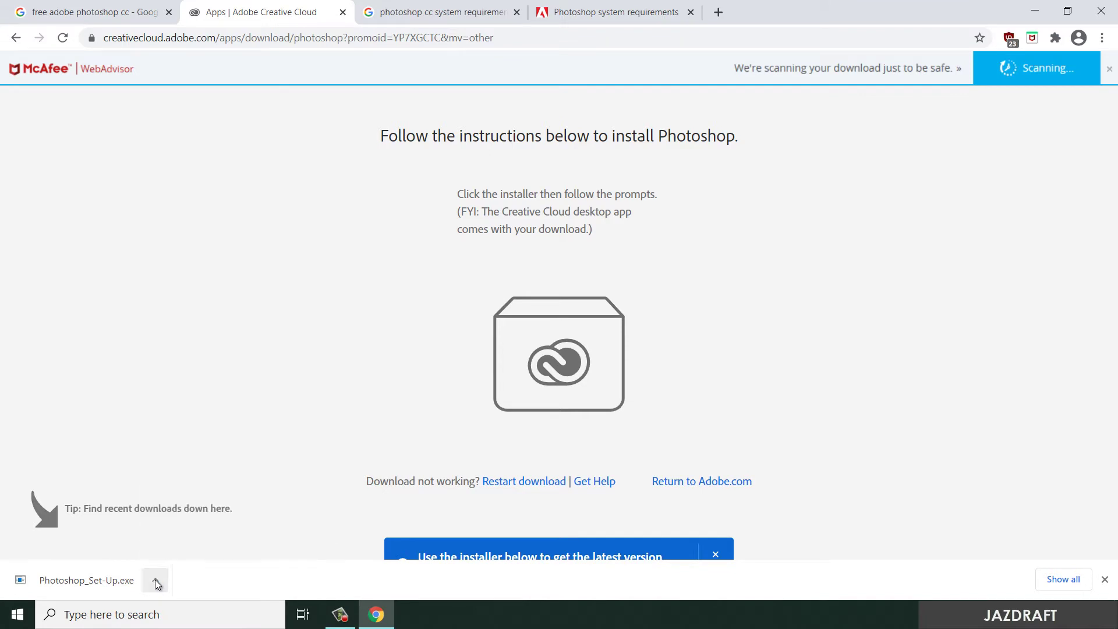
left_click(156, 581)
left_click(156, 581)
left_click(156, 581)
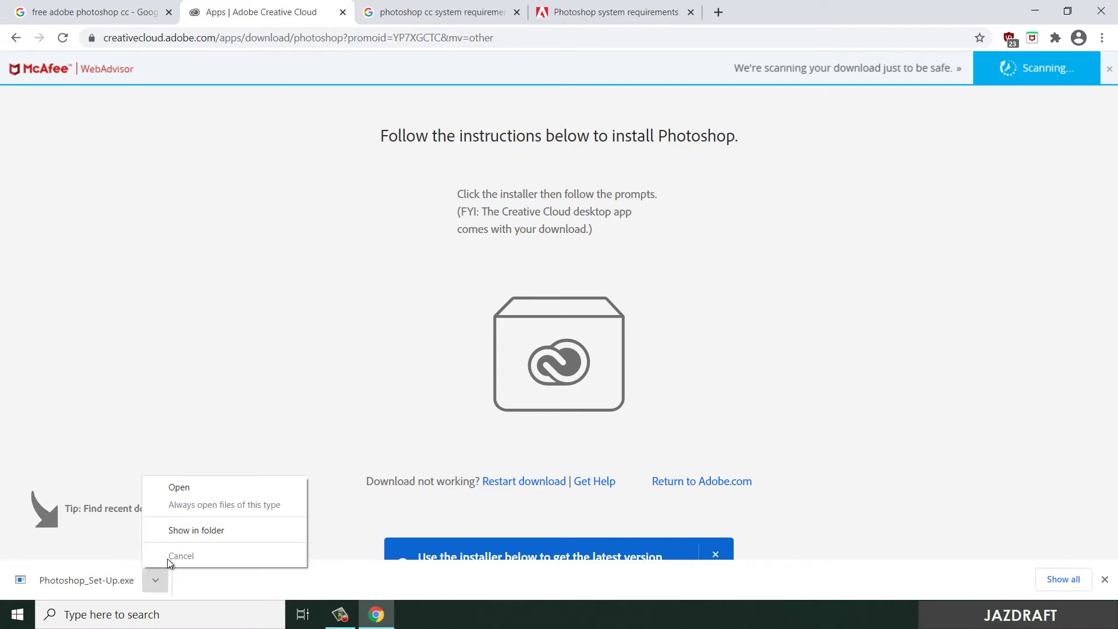
left_click(192, 530)
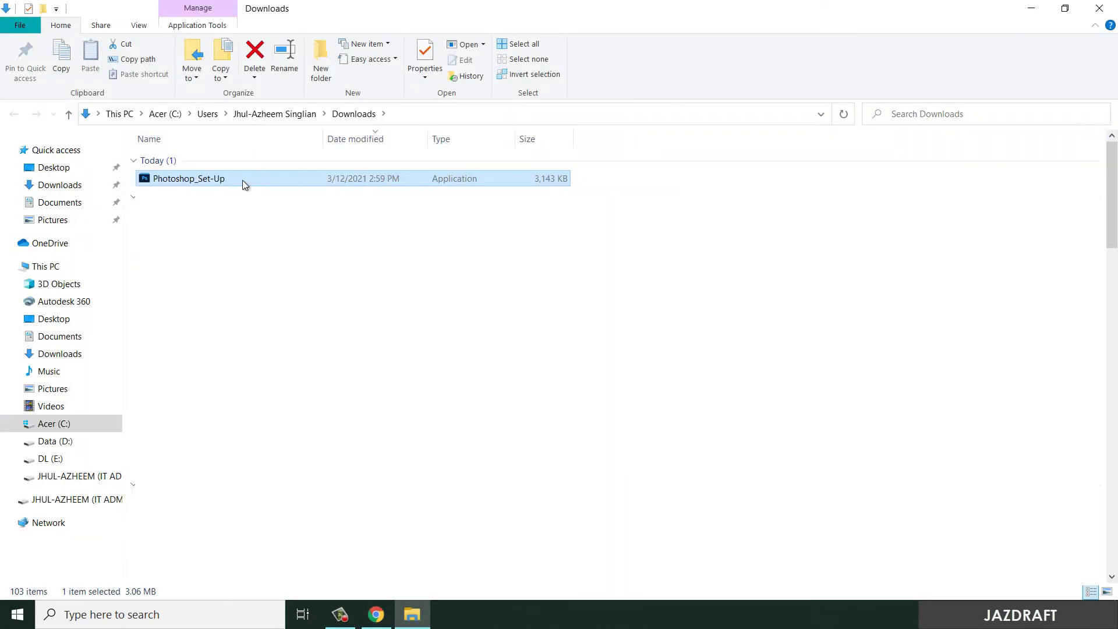
- Run Photoshop_Set-Up from Downloads and shrink the Explorer window beside the installer
double_click(166, 179)
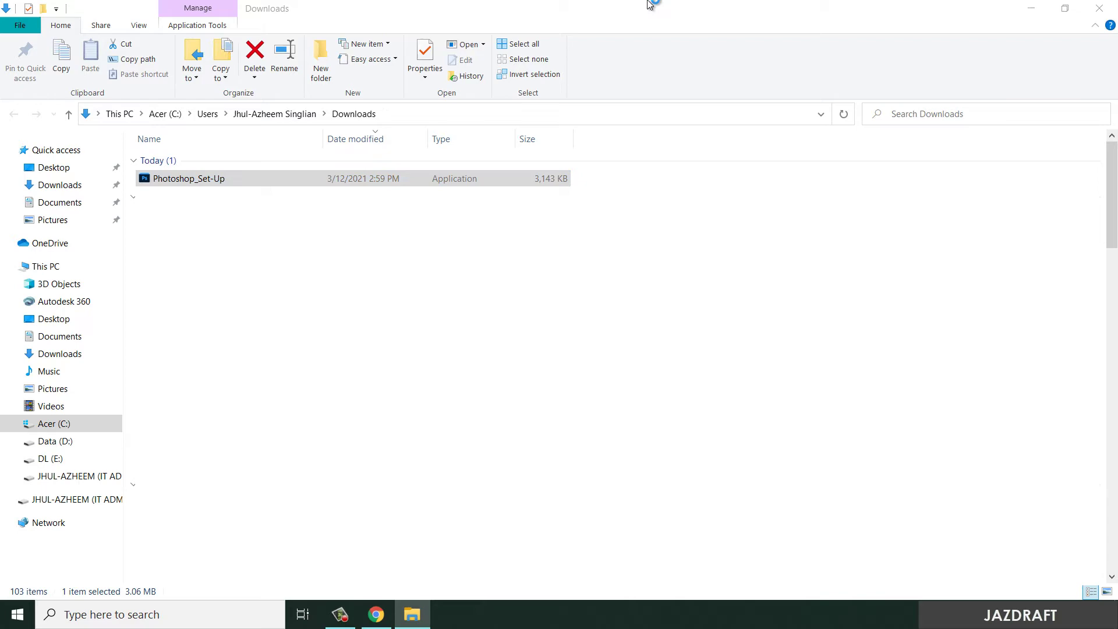
double_click(654, 7)
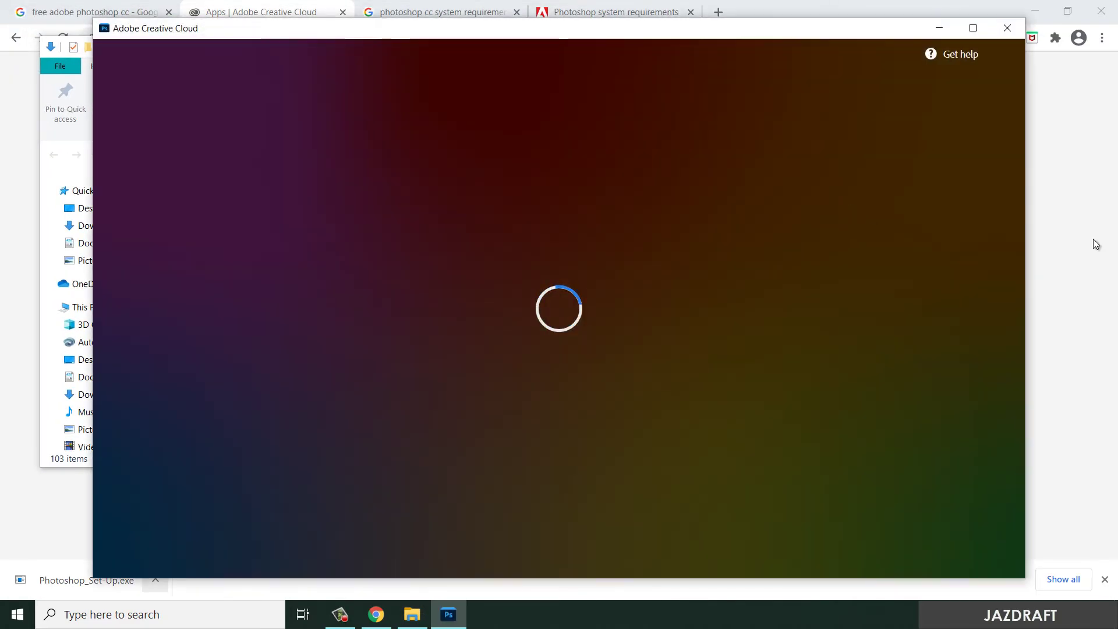
left_click(88, 72)
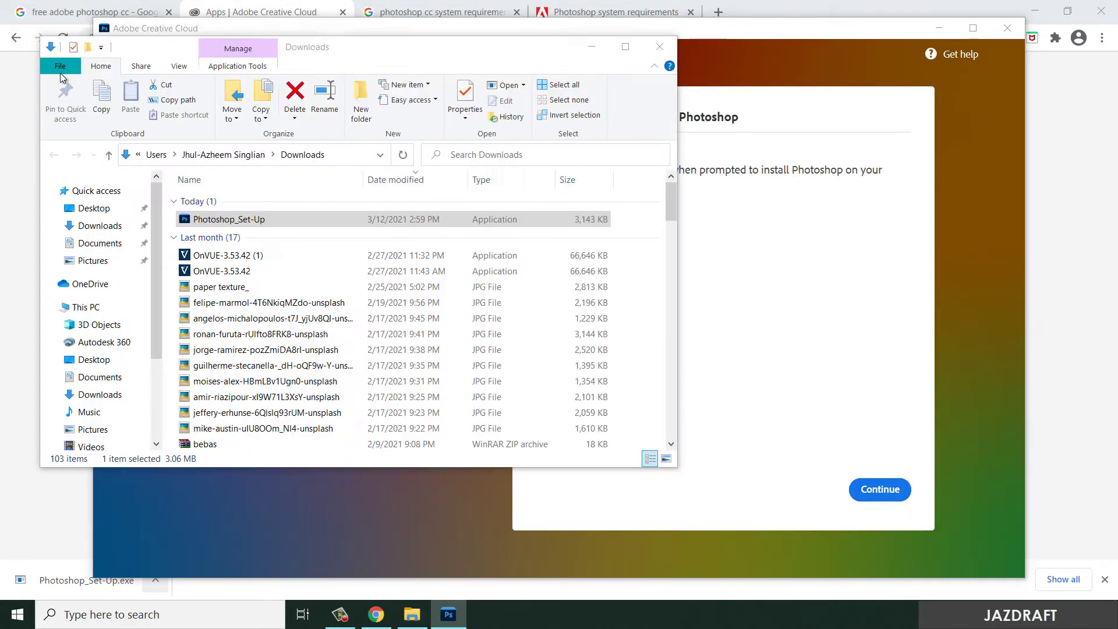
- Minimize the Downloads window and Chrome, then continue past the account authentication notice
left_click(590, 49)
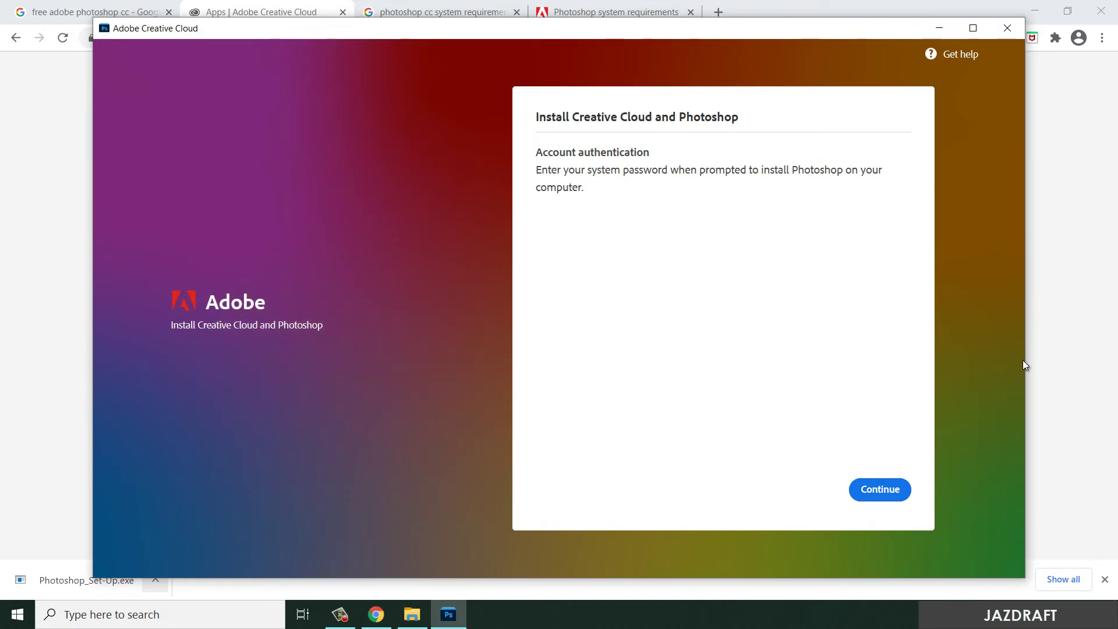
left_click(1035, 11)
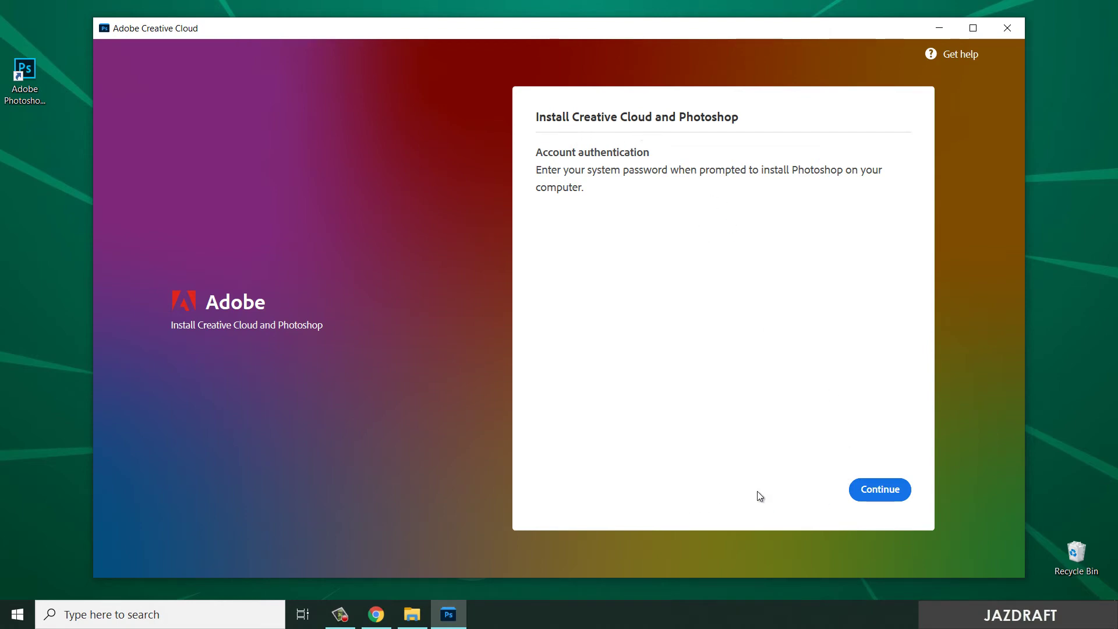
left_click(880, 494)
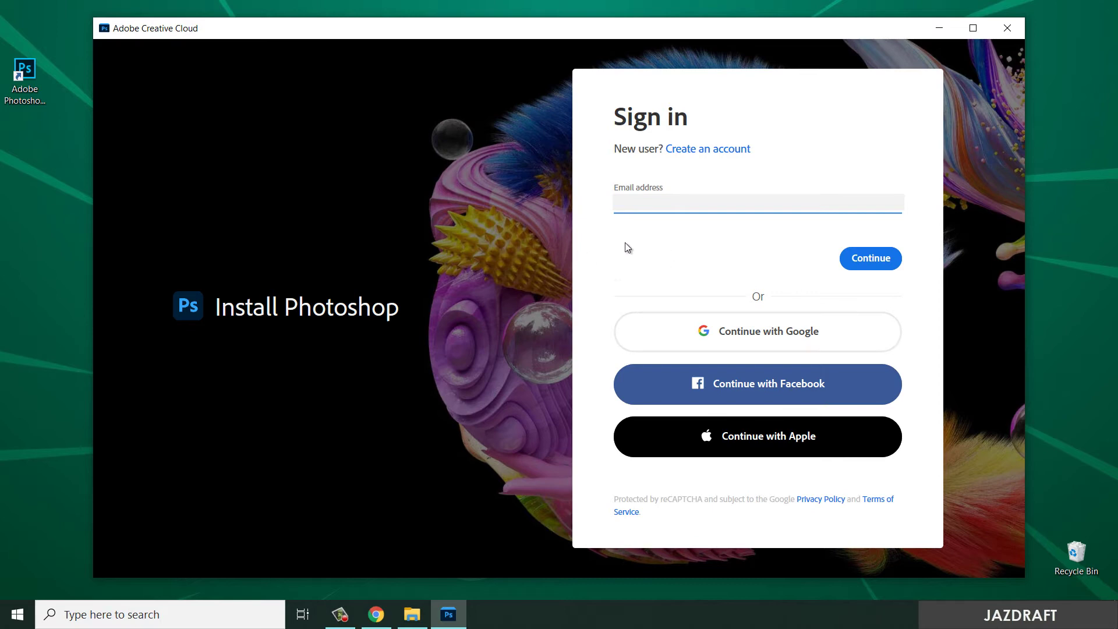
- Submit an e-mail address and fill in the form to create a new Adobe account
left_click(872, 267)
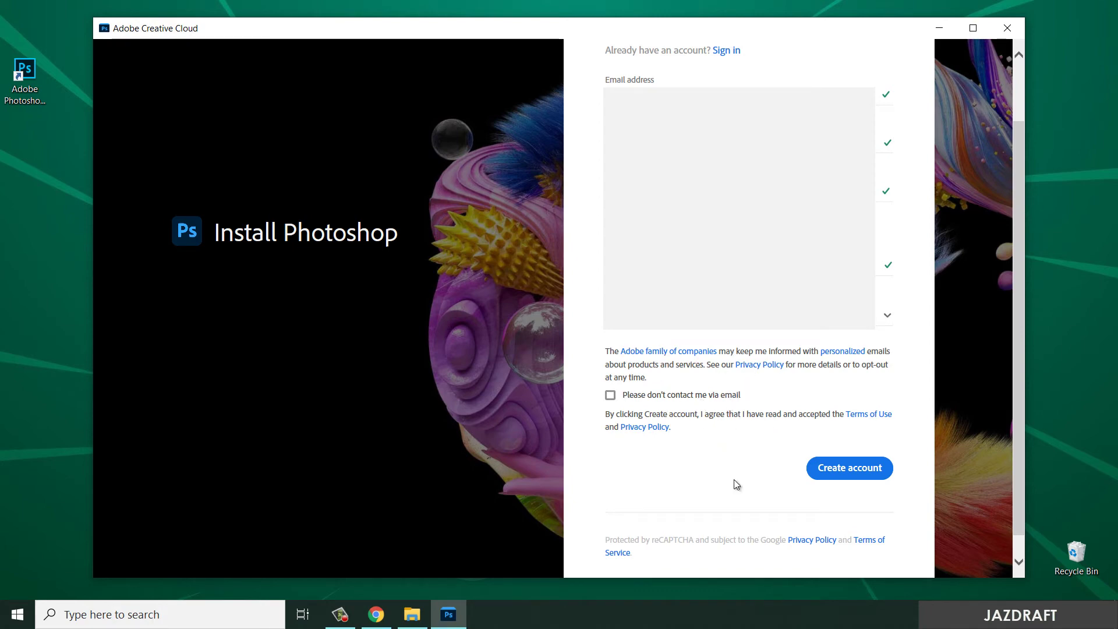
left_click(862, 469)
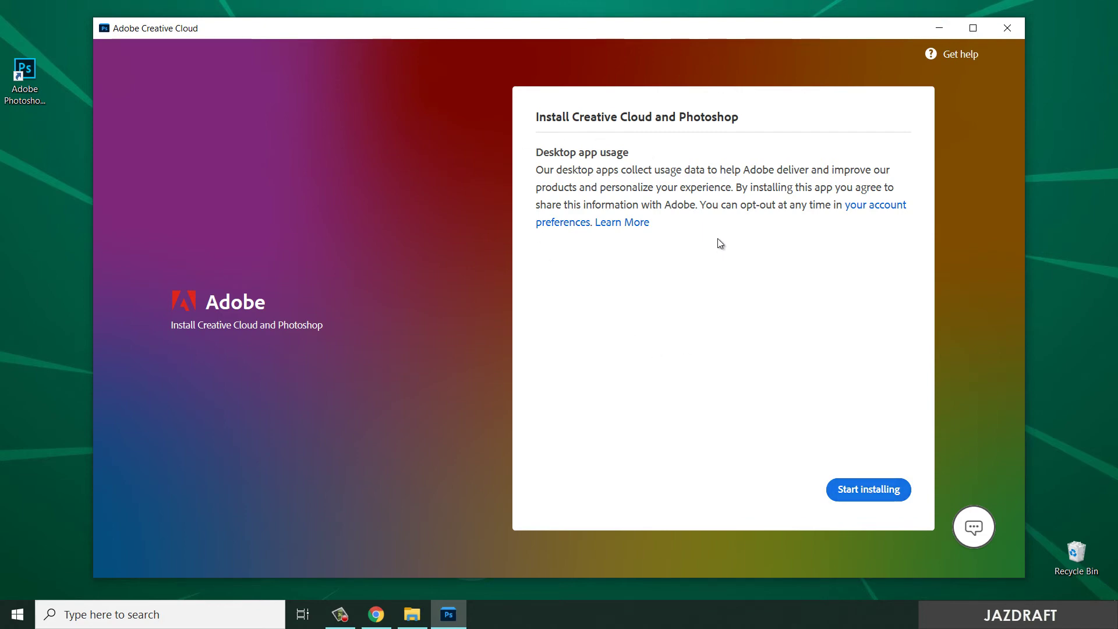
- Start installing, answer Student and never used Photoshop before, and skip the final question
left_click(875, 494)
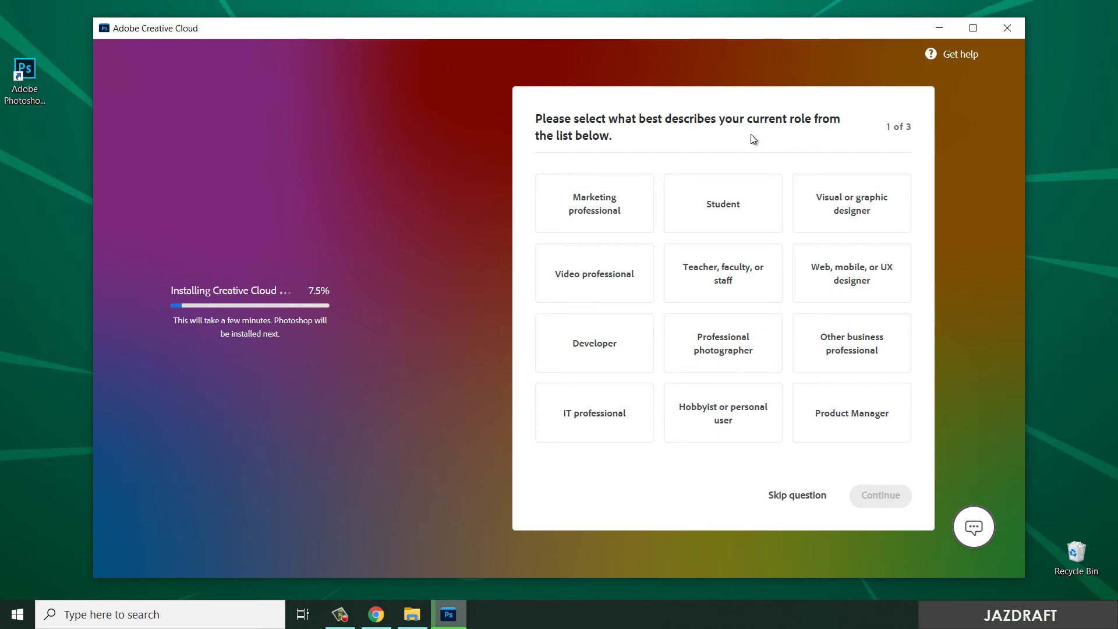
left_click(722, 198)
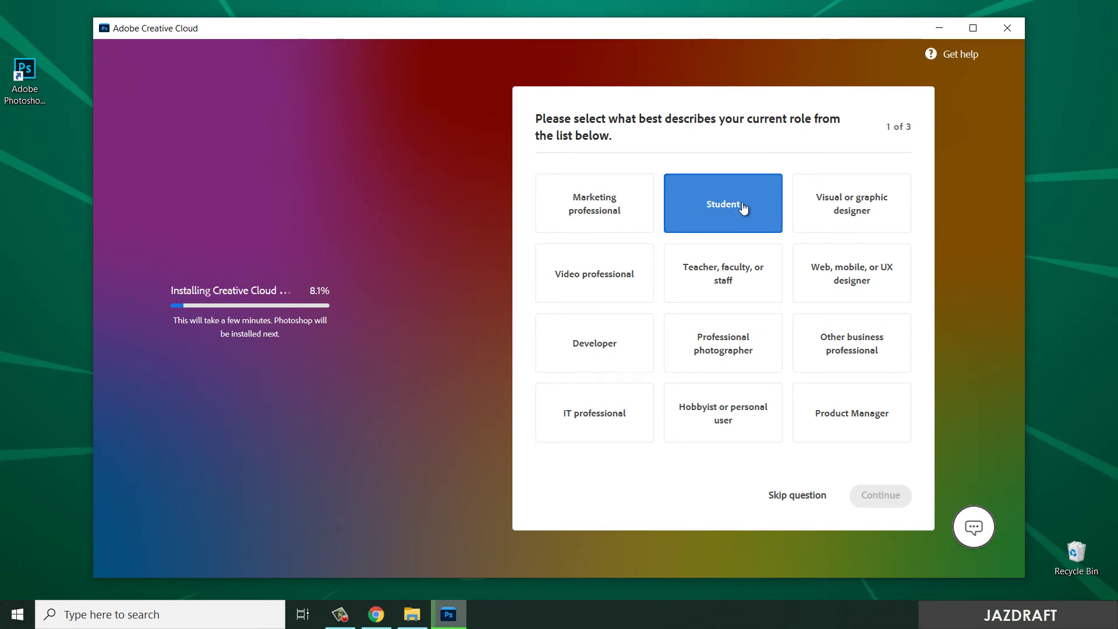
left_click(881, 496)
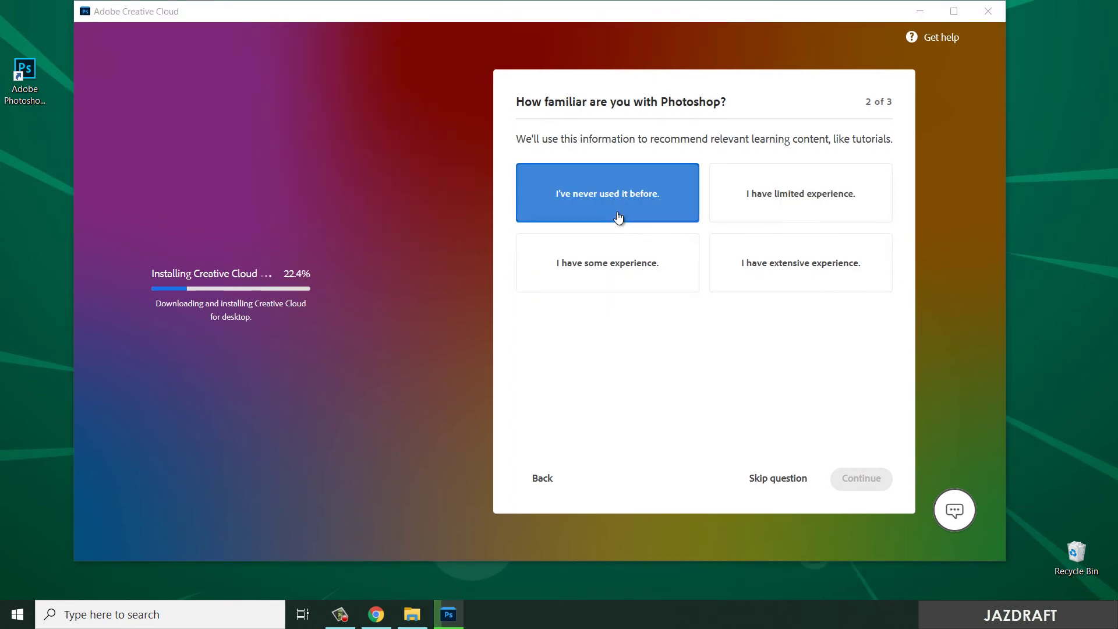
left_click(619, 218)
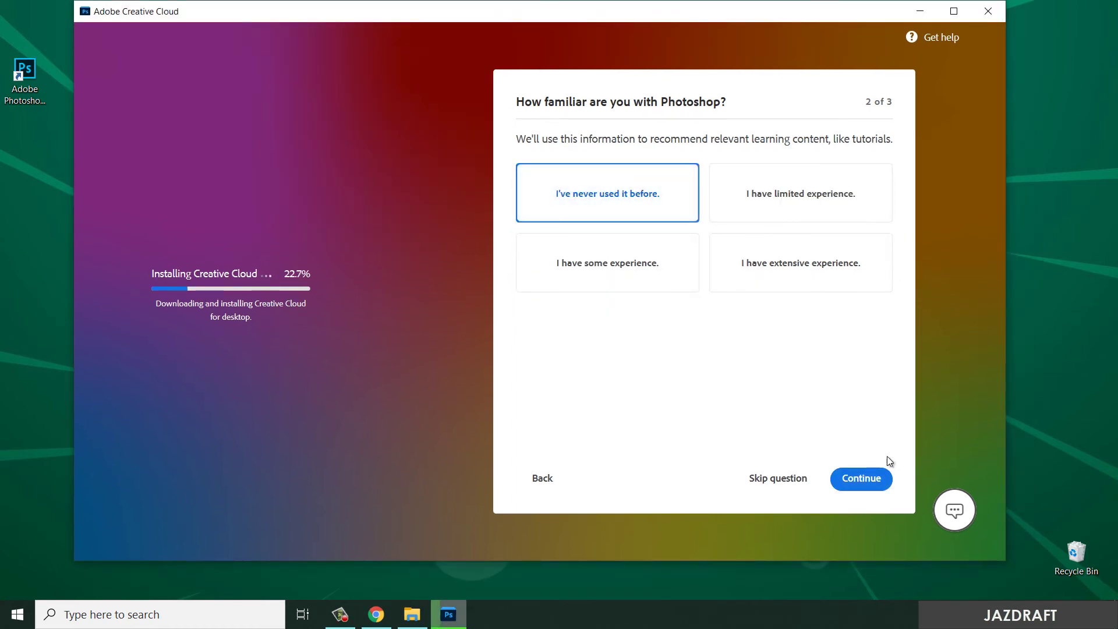
left_click(869, 478)
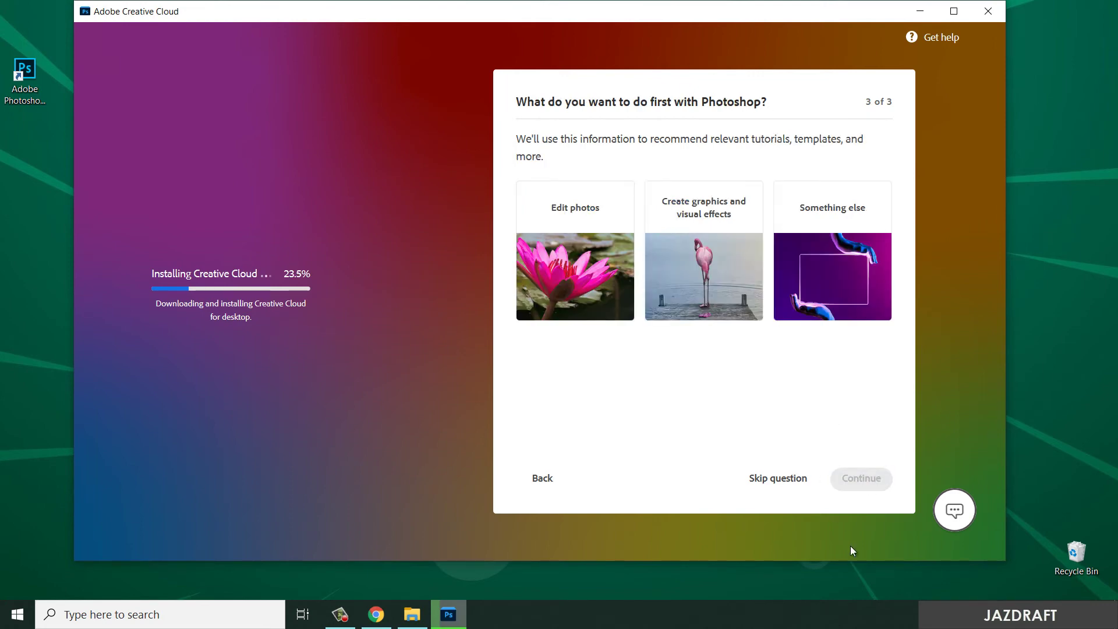
left_click(779, 479)
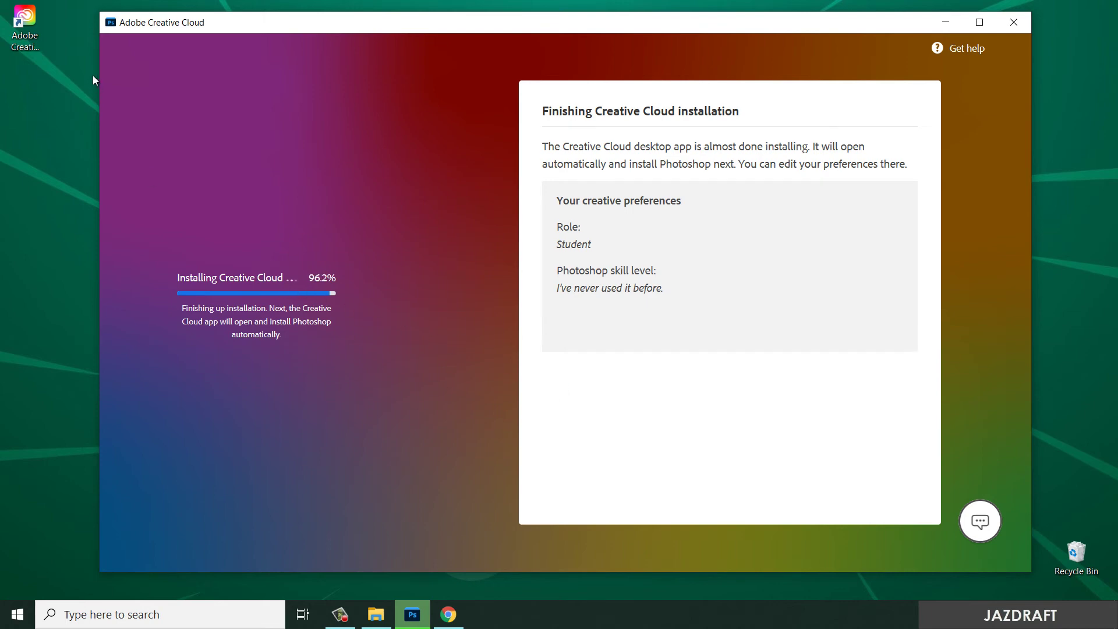
- Wait for installation to finish until Creative Cloud Desktop shows its auto-update prompt
left_click(33, 29)
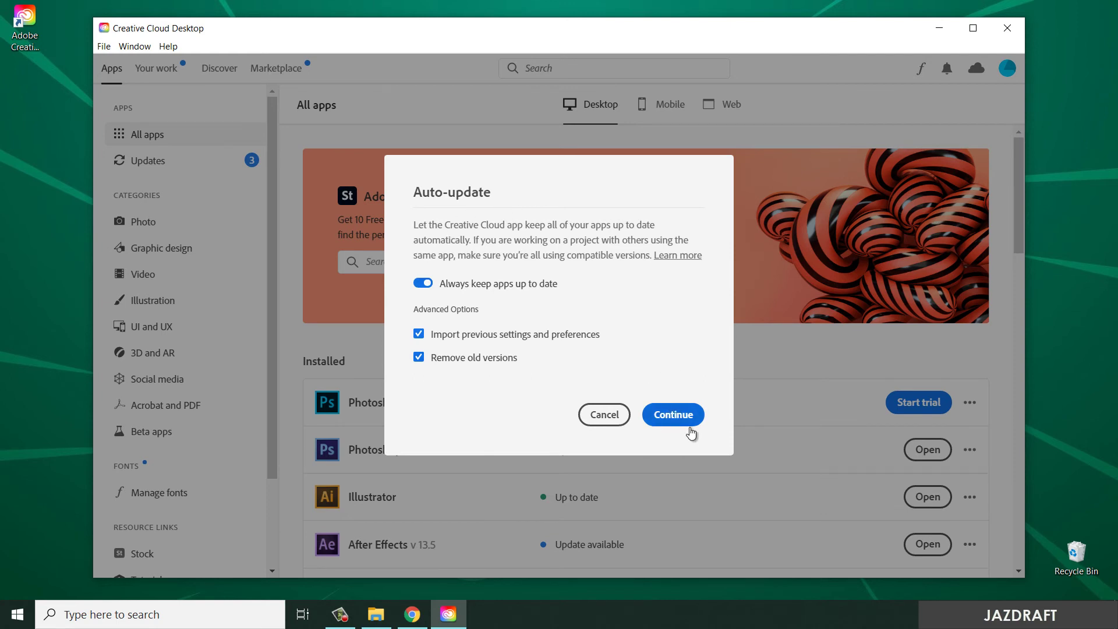
- Disable auto-updates, update Photoshop without importing previous settings, and dismiss the welcome message
left_click(419, 357)
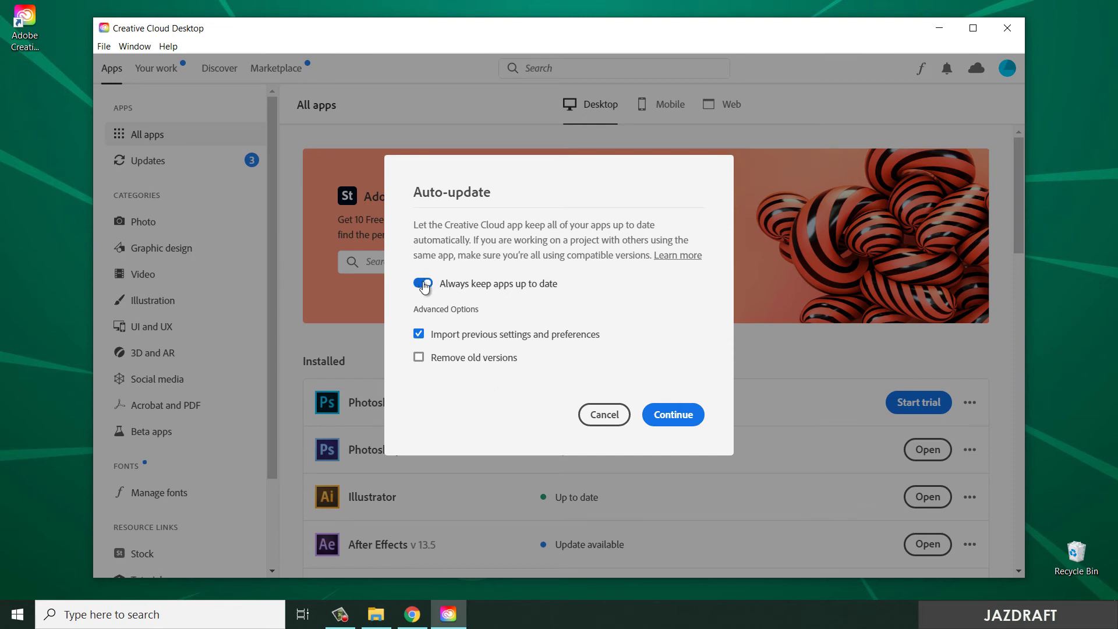
left_click(673, 415)
left_click(418, 301)
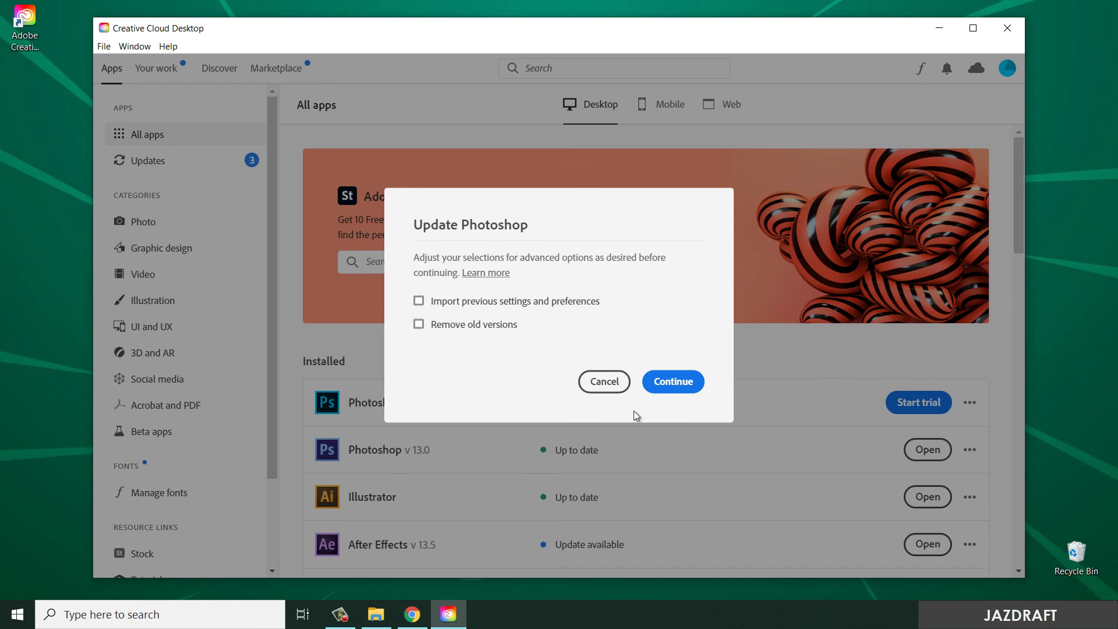
left_click(679, 386)
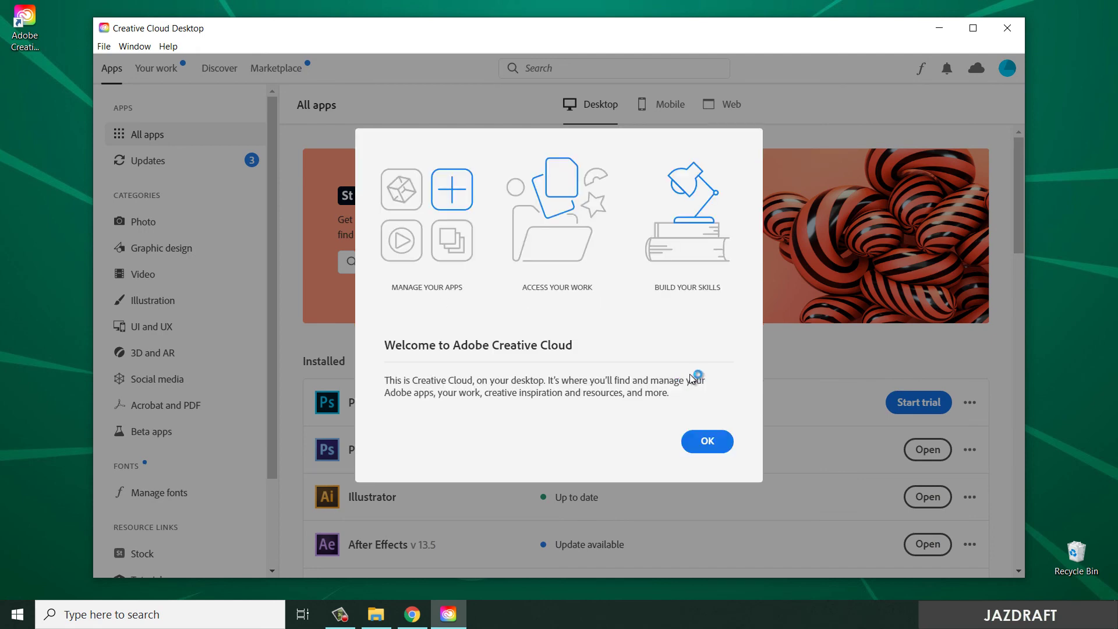
left_click(712, 444)
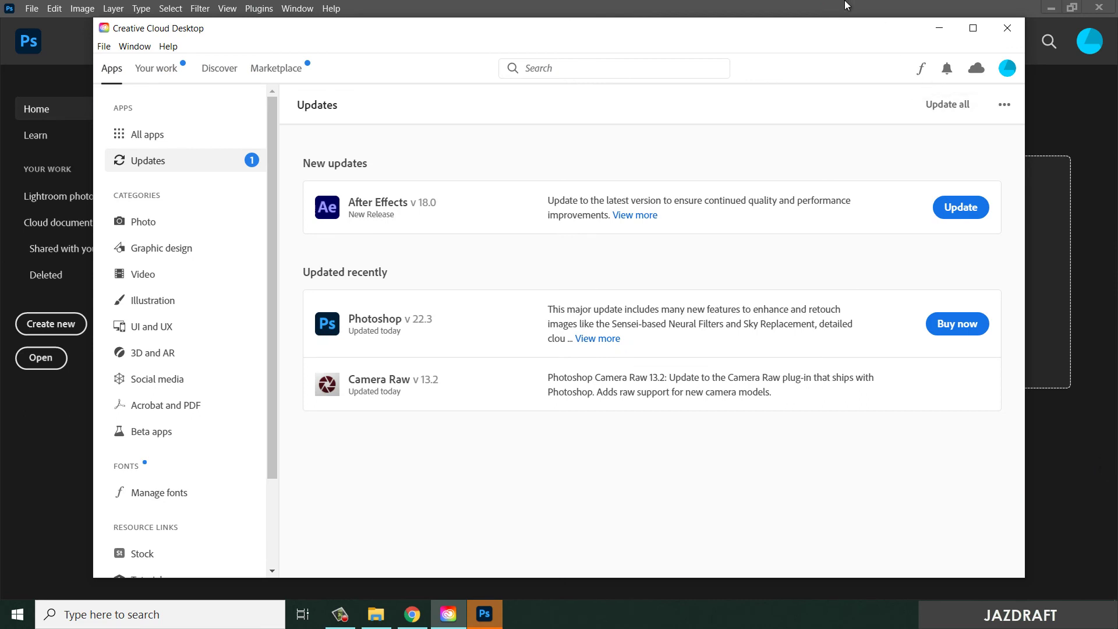
- Bring the Photoshop Home screen, showing 7 trial days left, in front of Creative Cloud
left_click(488, 614)
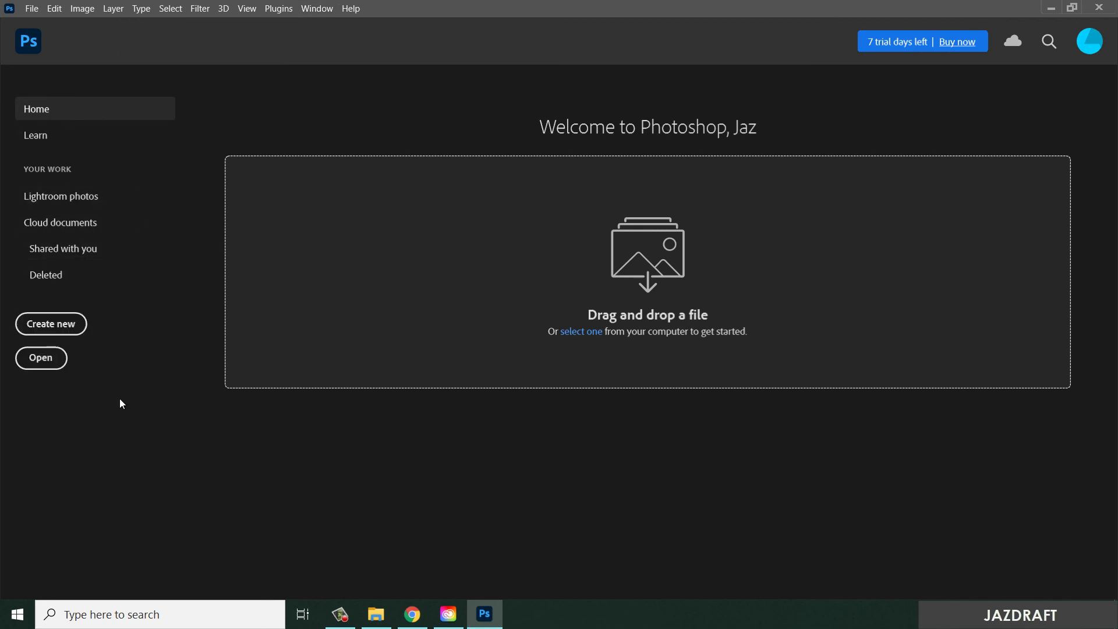
- Create a blank 7 x 5 in, 300 ppi Untitled-1 document, then reopen the New Document dialog
left_click(62, 331)
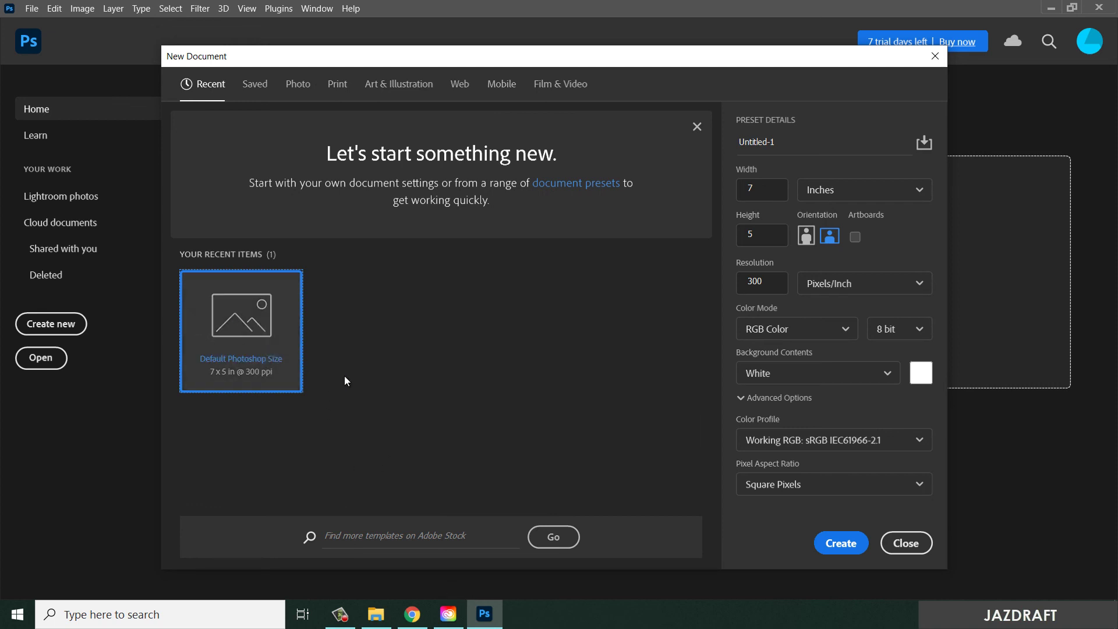
left_click(843, 544)
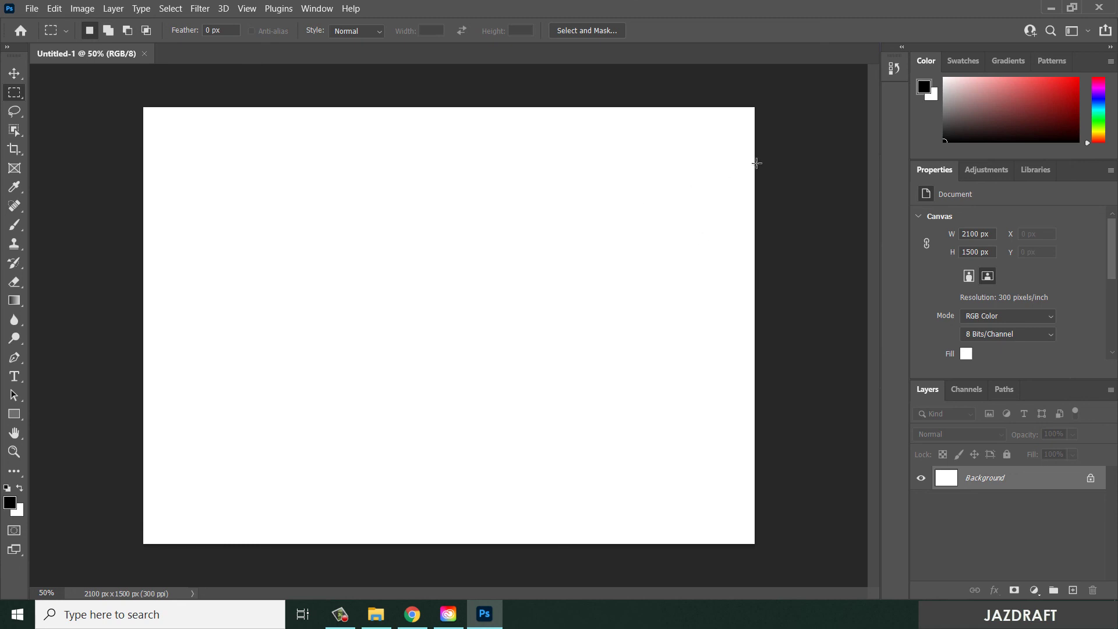
left_click(32, 8)
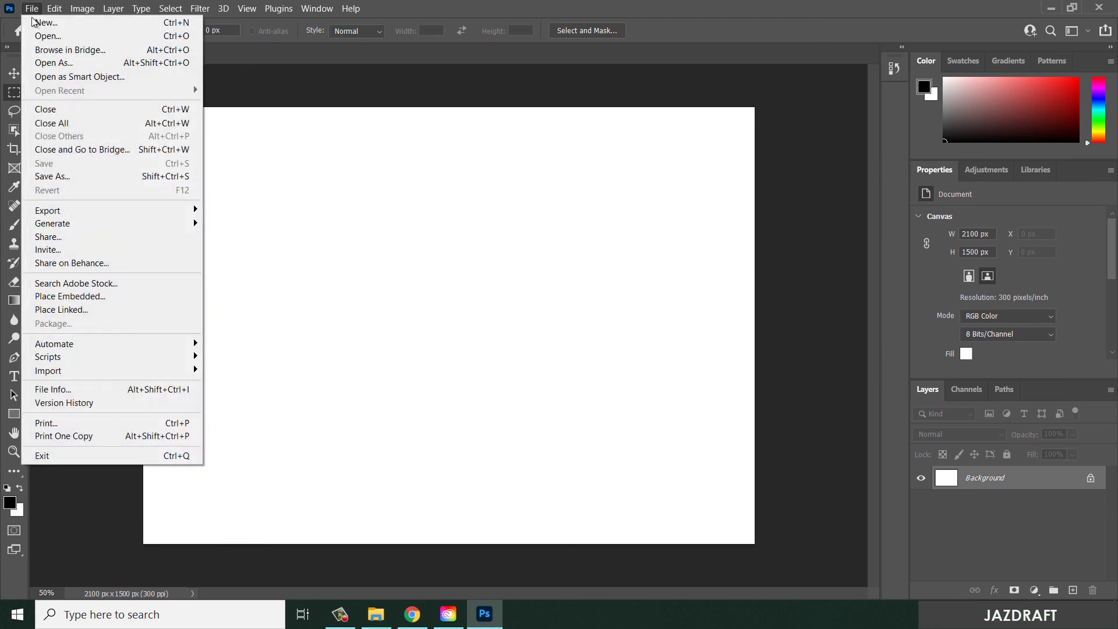
left_click(47, 23)
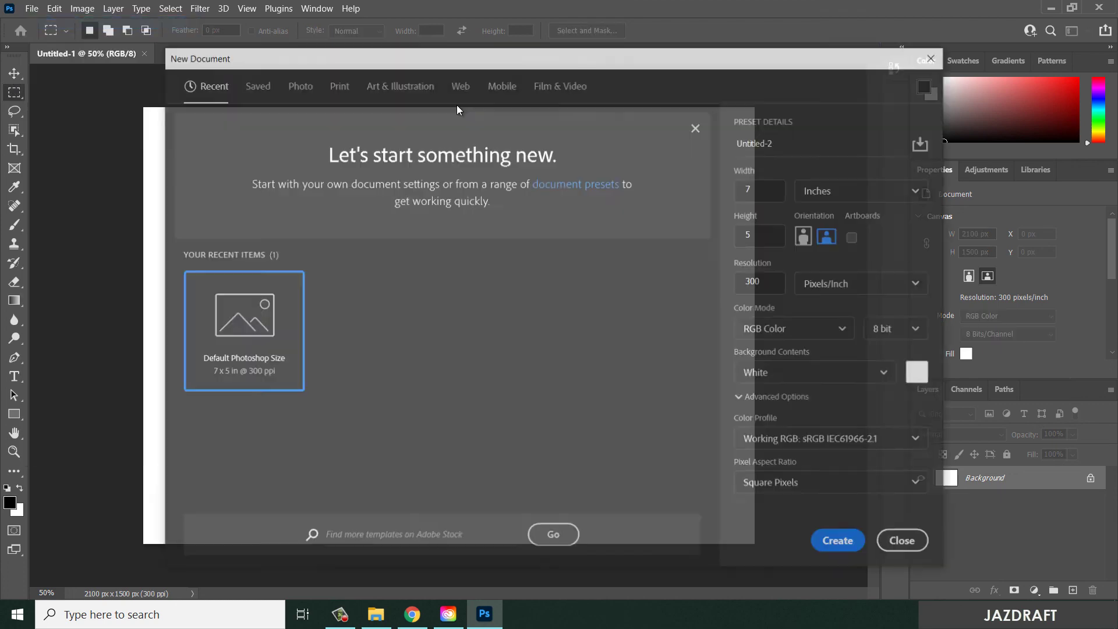